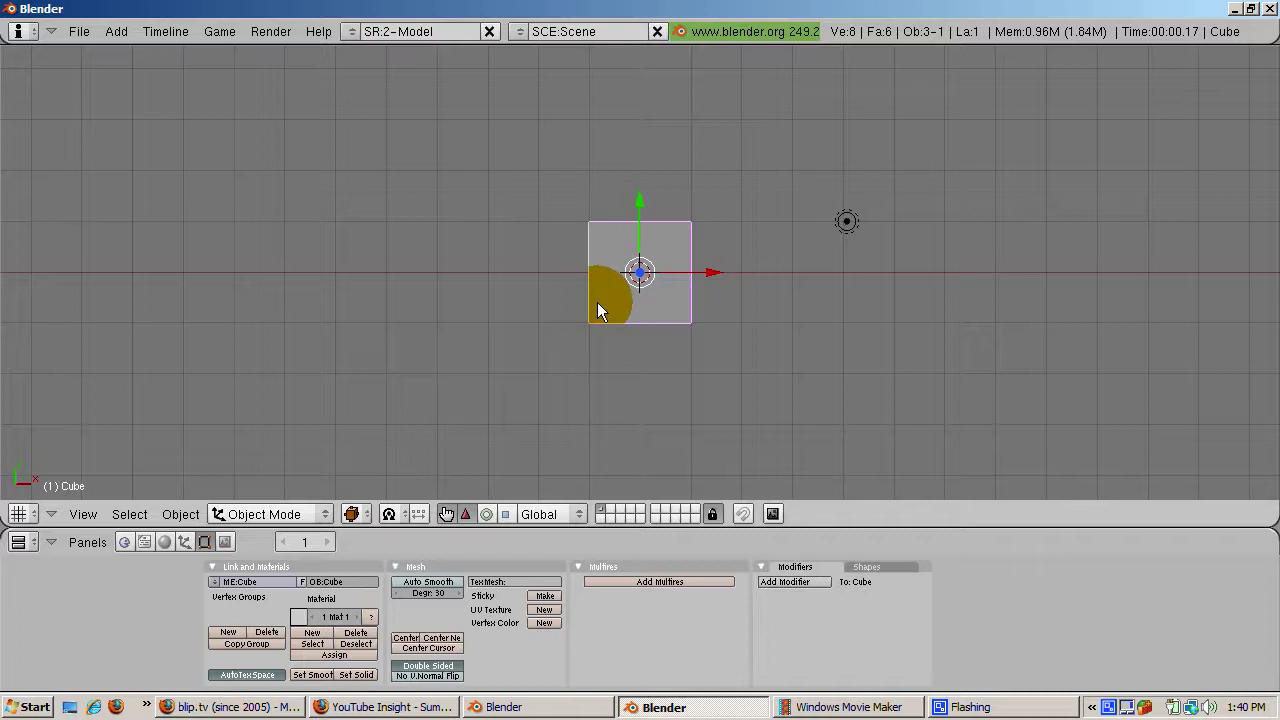
# - Replace the default cube with a plane mesh scaled up by a factor of 3
pyautogui.press('x')
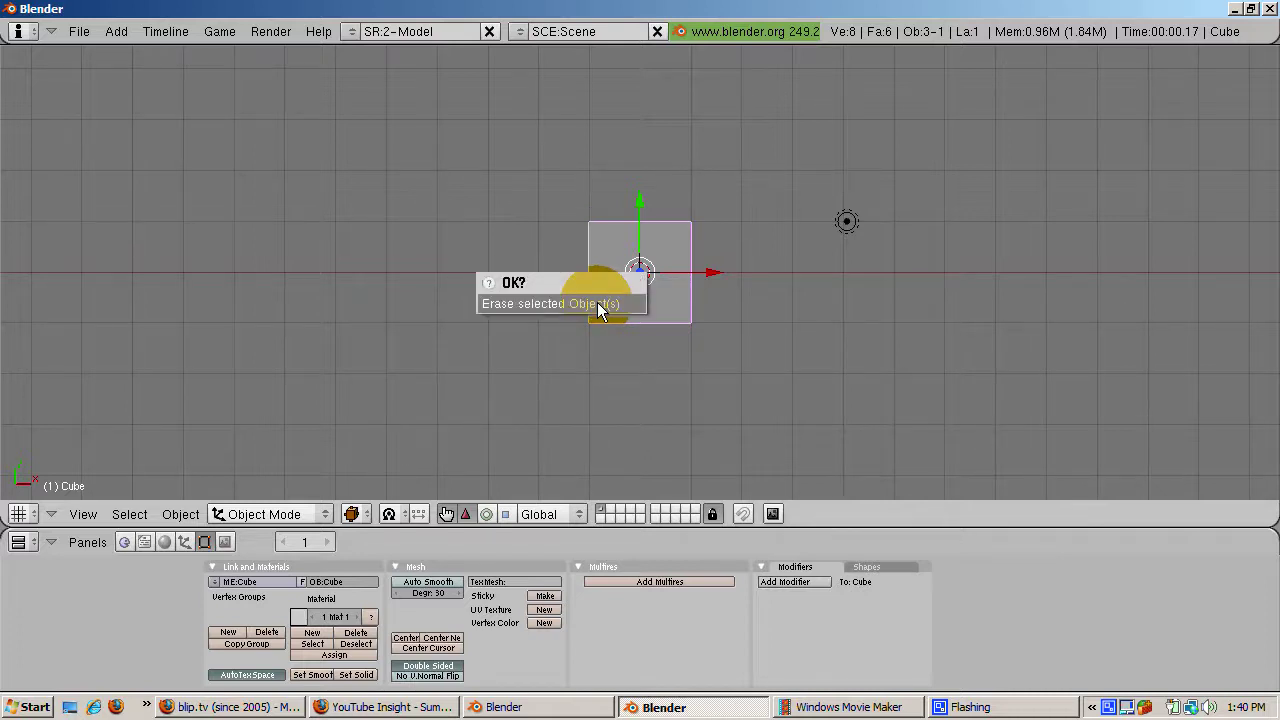
pyautogui.click(598, 304)
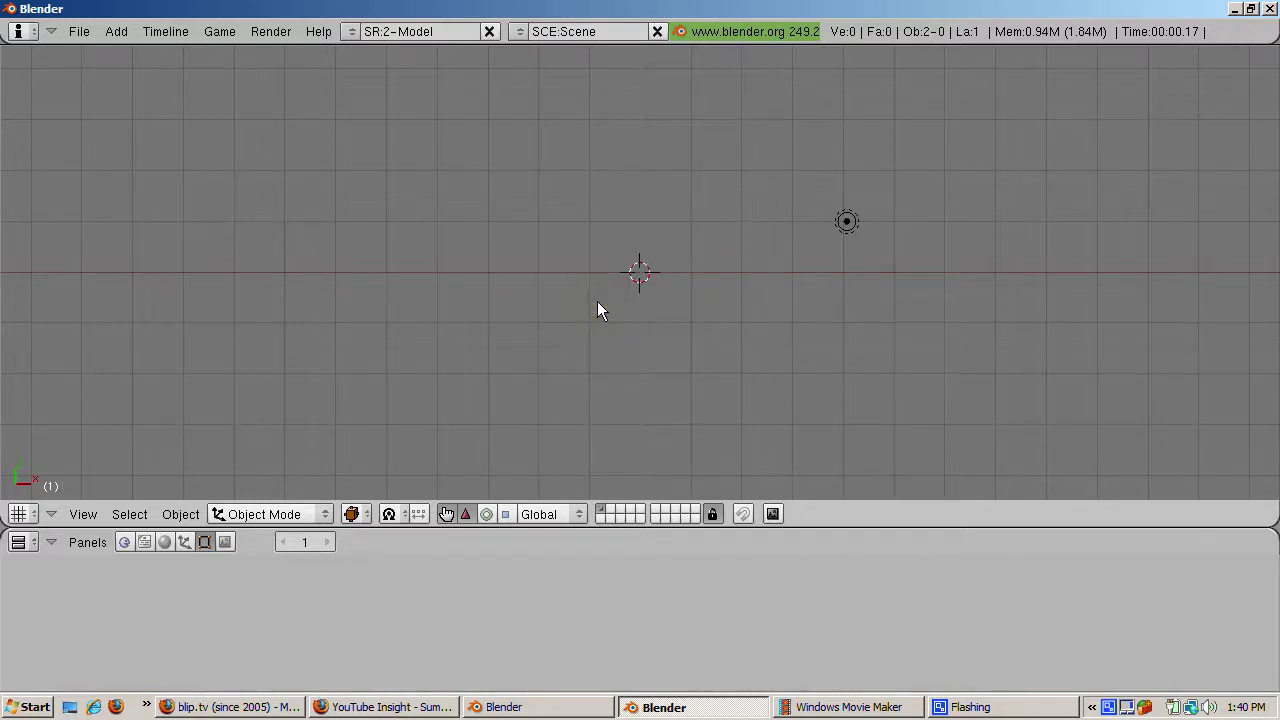
pyautogui.press('space')
pyautogui.moveTo(690, 298)
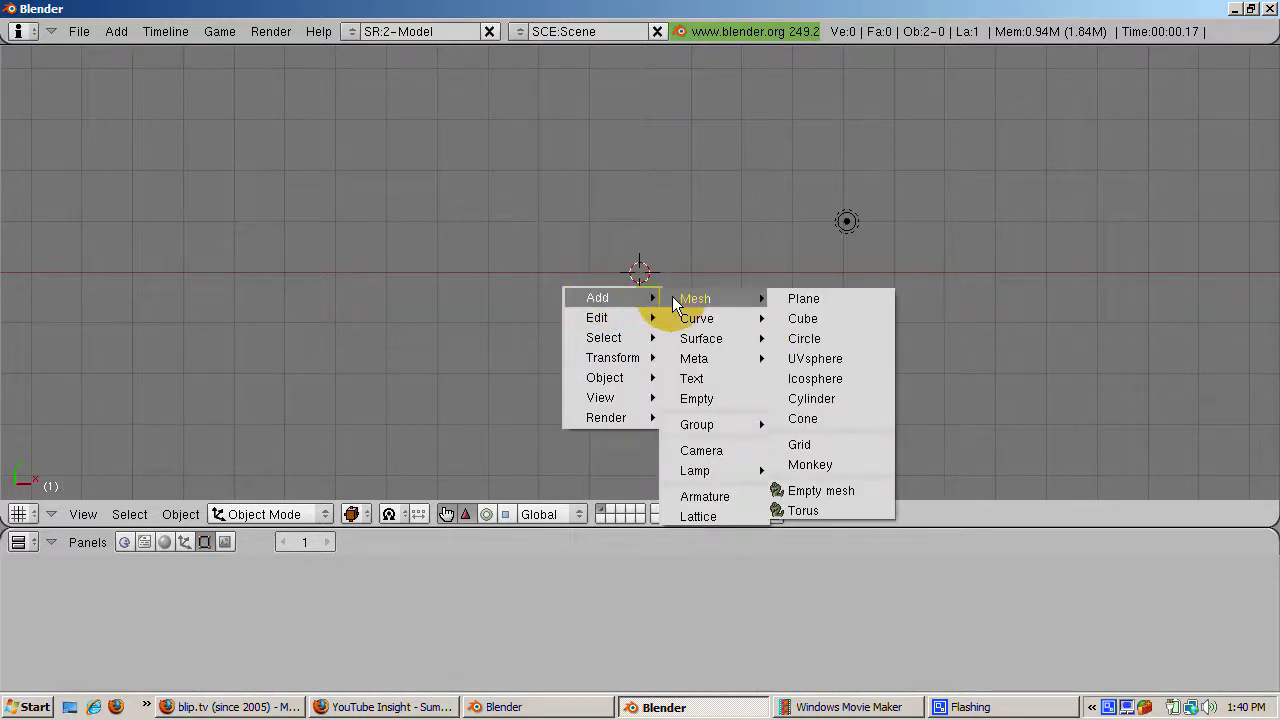
pyautogui.click(805, 299)
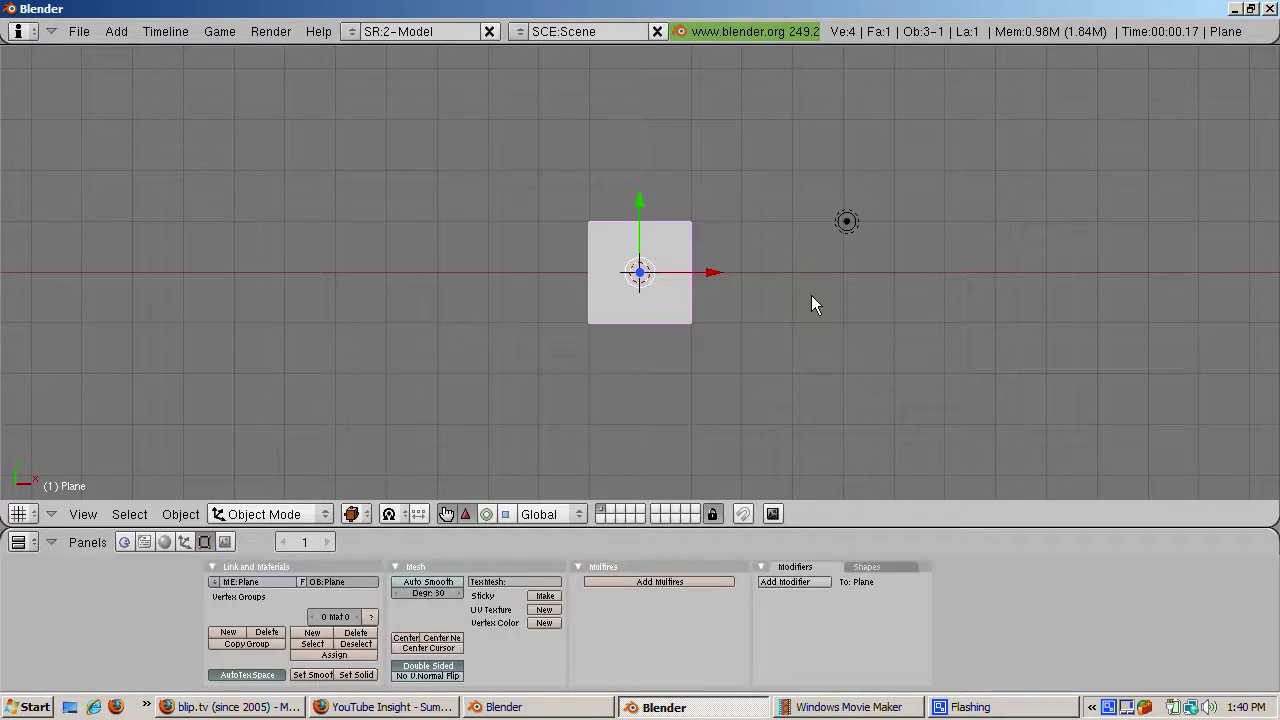
pyautogui.write('s3')
pyautogui.press('Return')
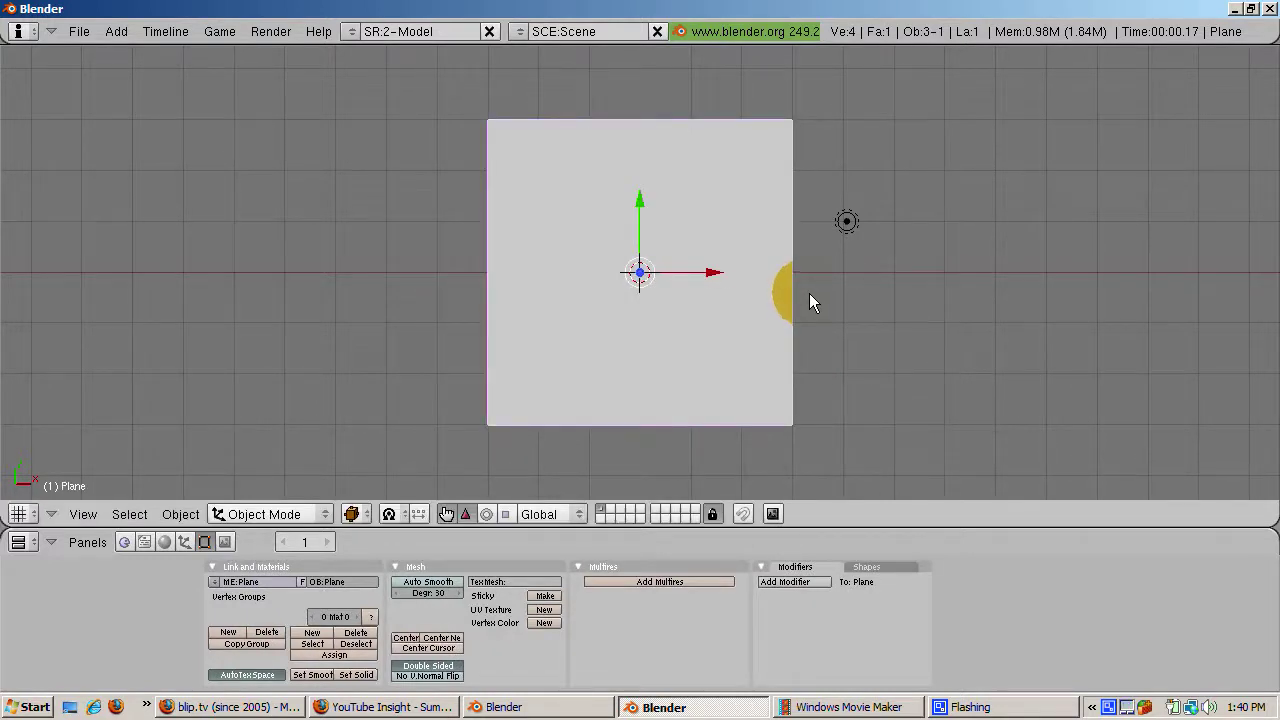
# - Align the active camera to the current top view and stretch the plane along X and Y to fill the camera frame
pyautogui.click(84, 515)
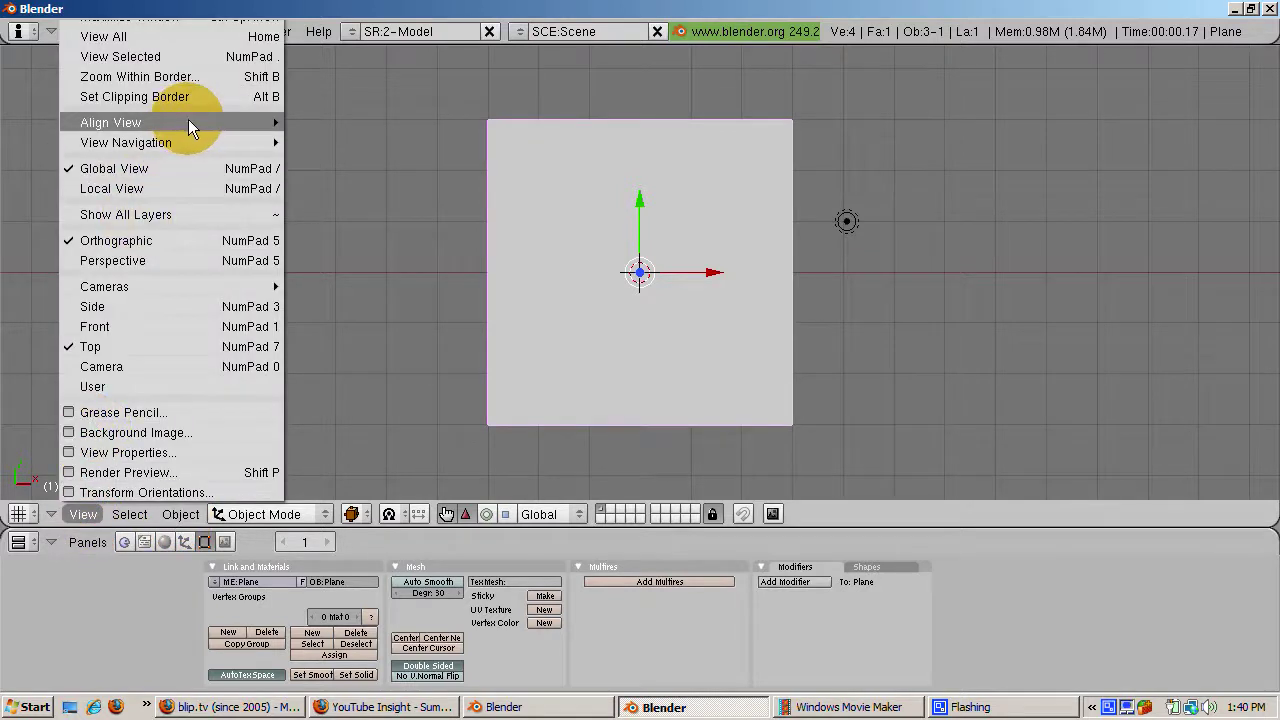
pyautogui.moveTo(188, 119)
pyautogui.click(375, 166)
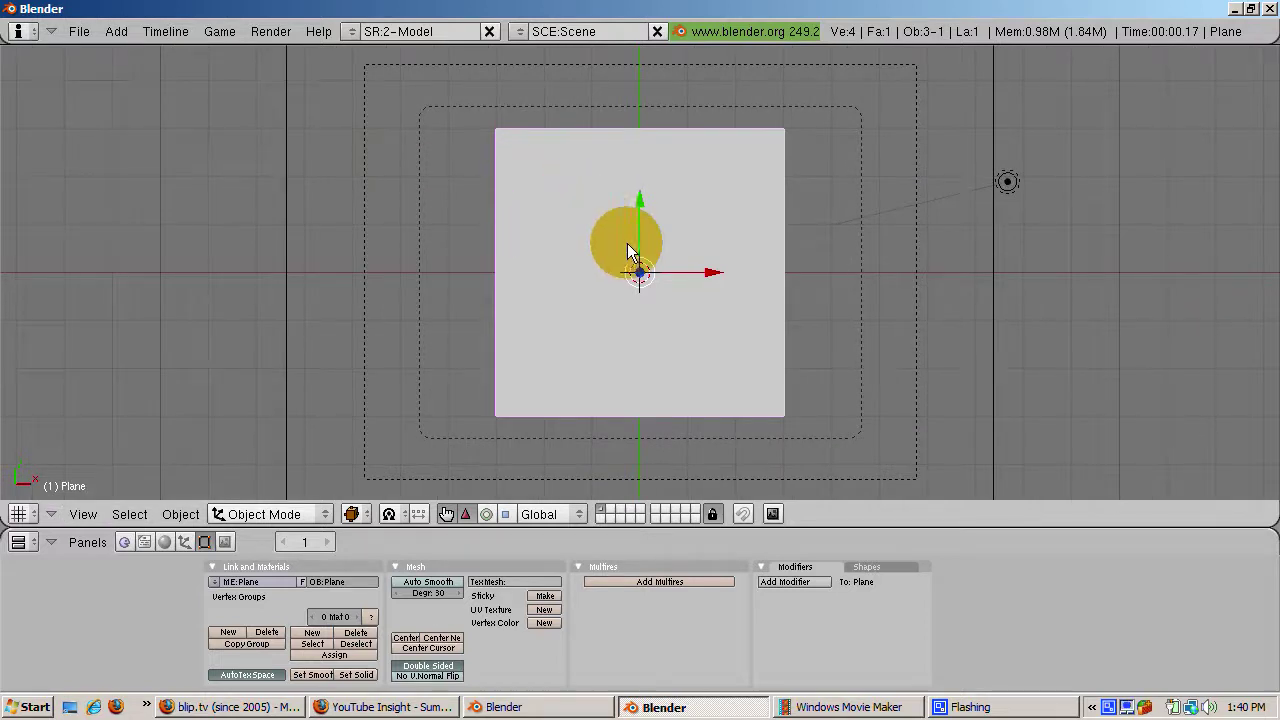
pyautogui.press('s')
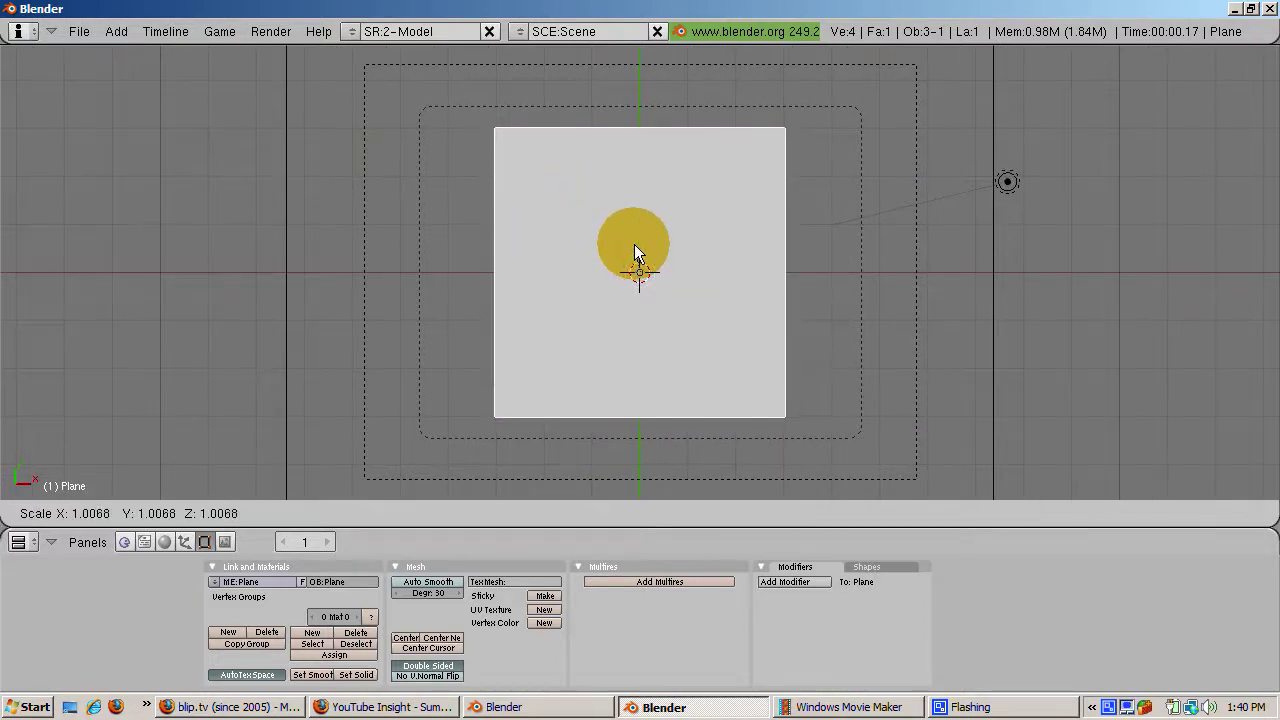
pyautogui.press('x')
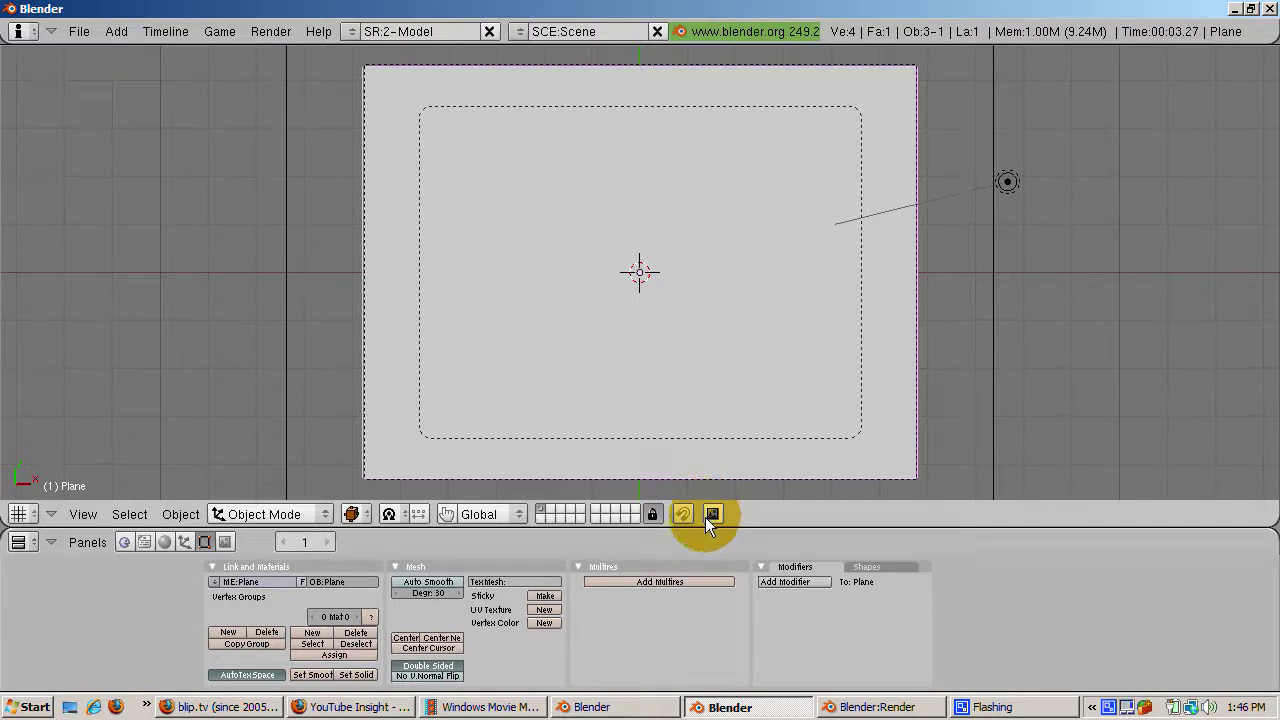
# - Assign the existing material named Material to the plane and run a test render
pyautogui.click(163, 538)
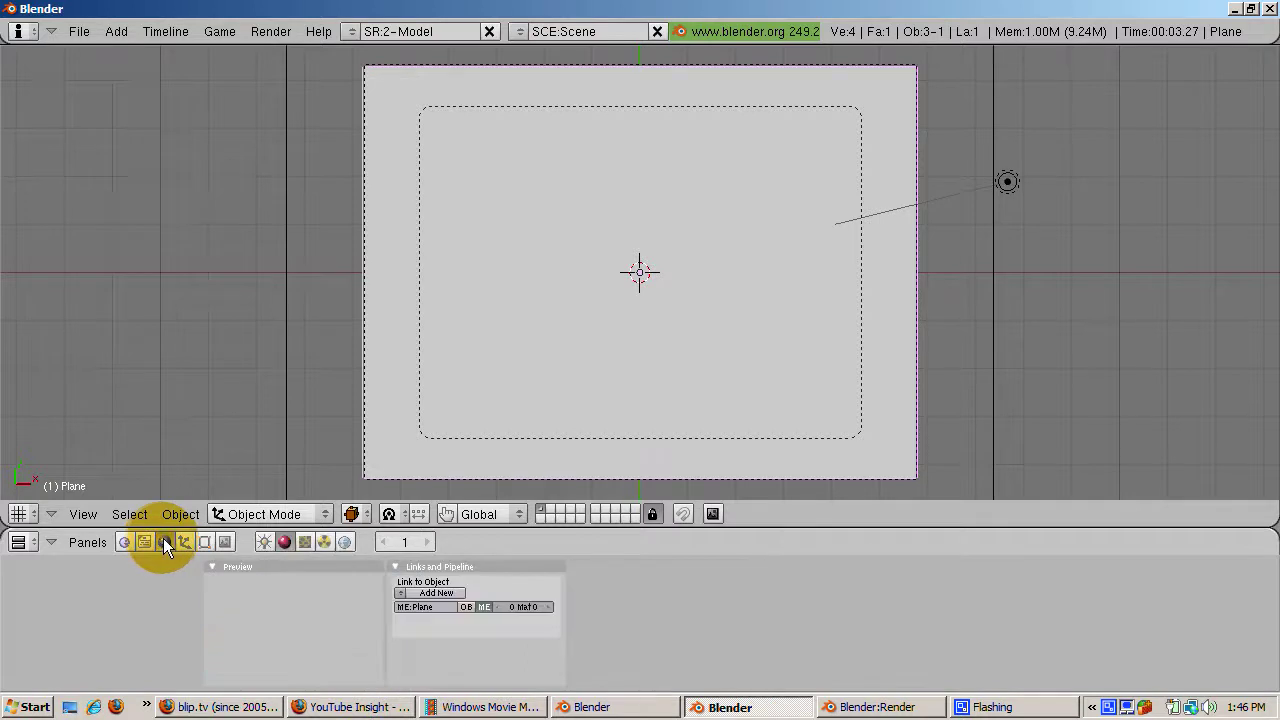
pyautogui.click(400, 593)
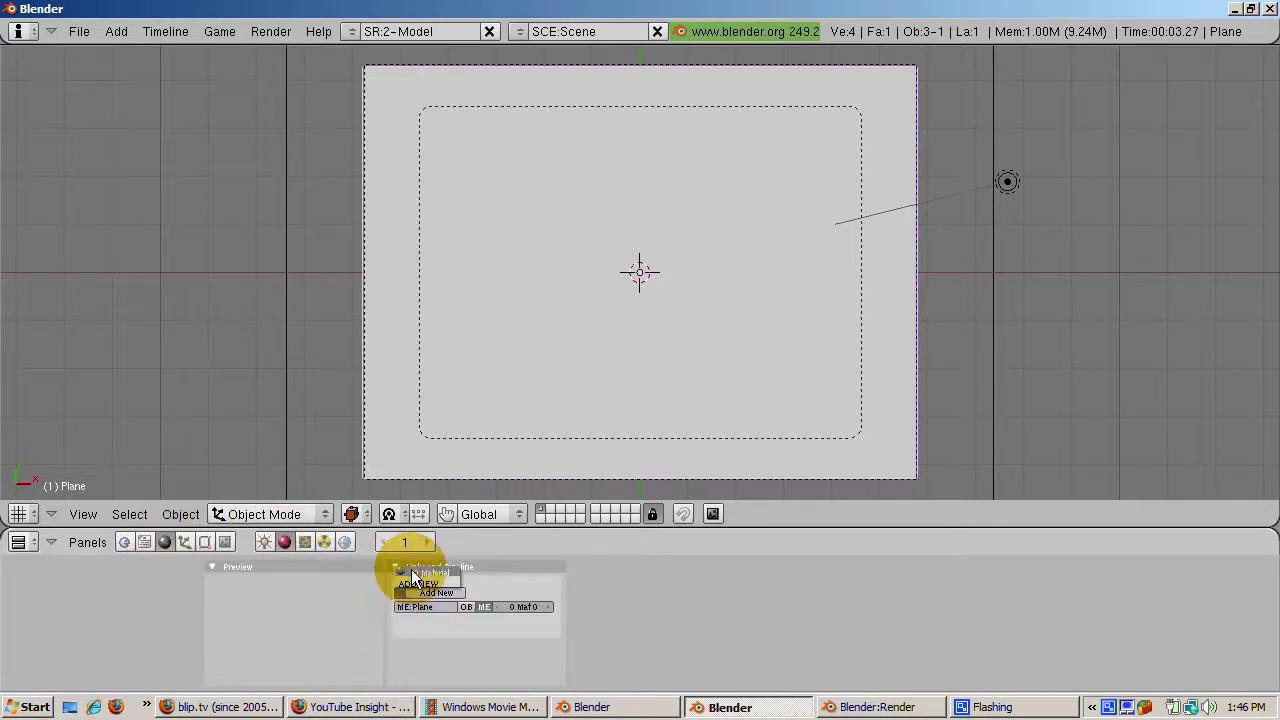
pyautogui.click(413, 580)
pyautogui.press('F12')
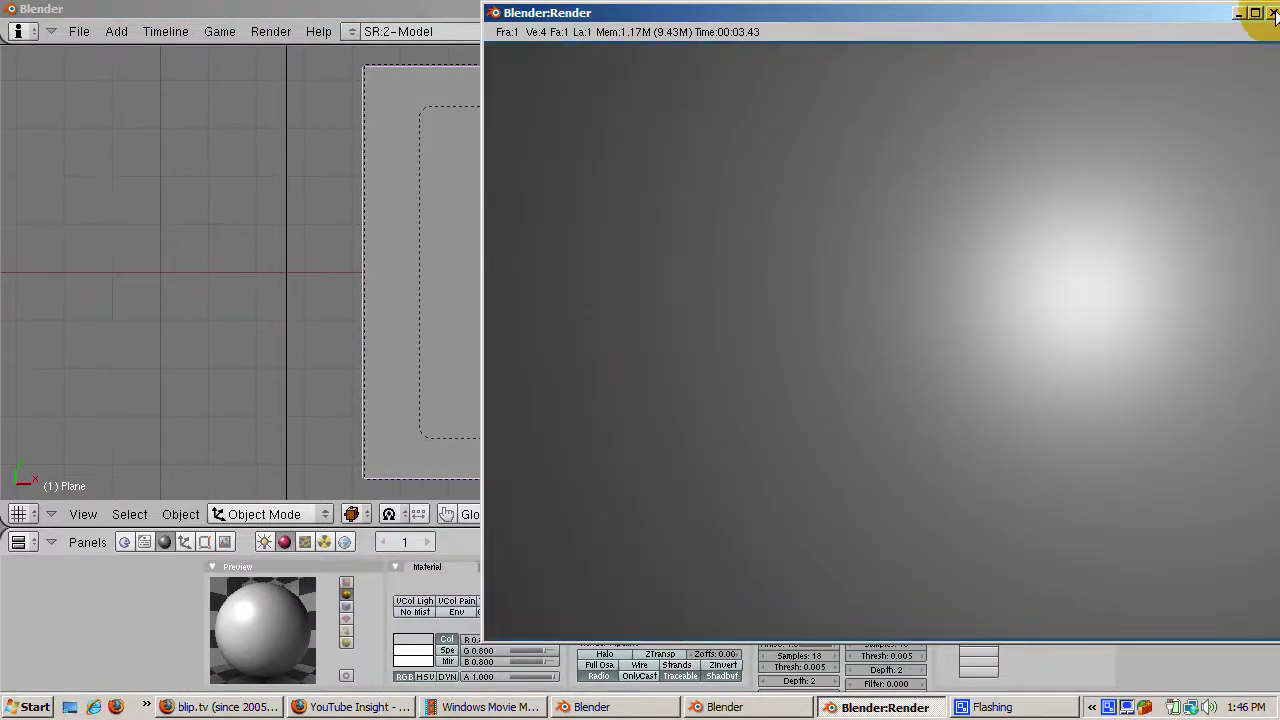
pyautogui.click(1272, 12)
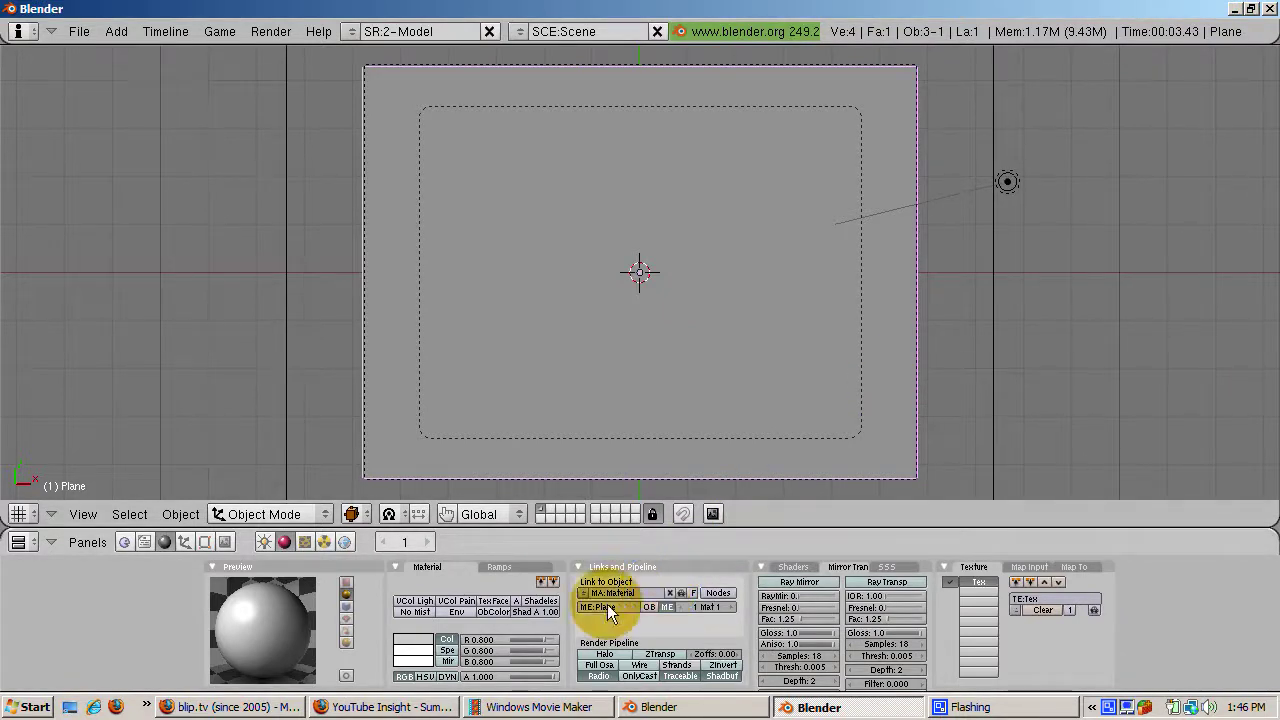
# - Make the plane's material Shadeless and run a test render
pyautogui.click(543, 602)
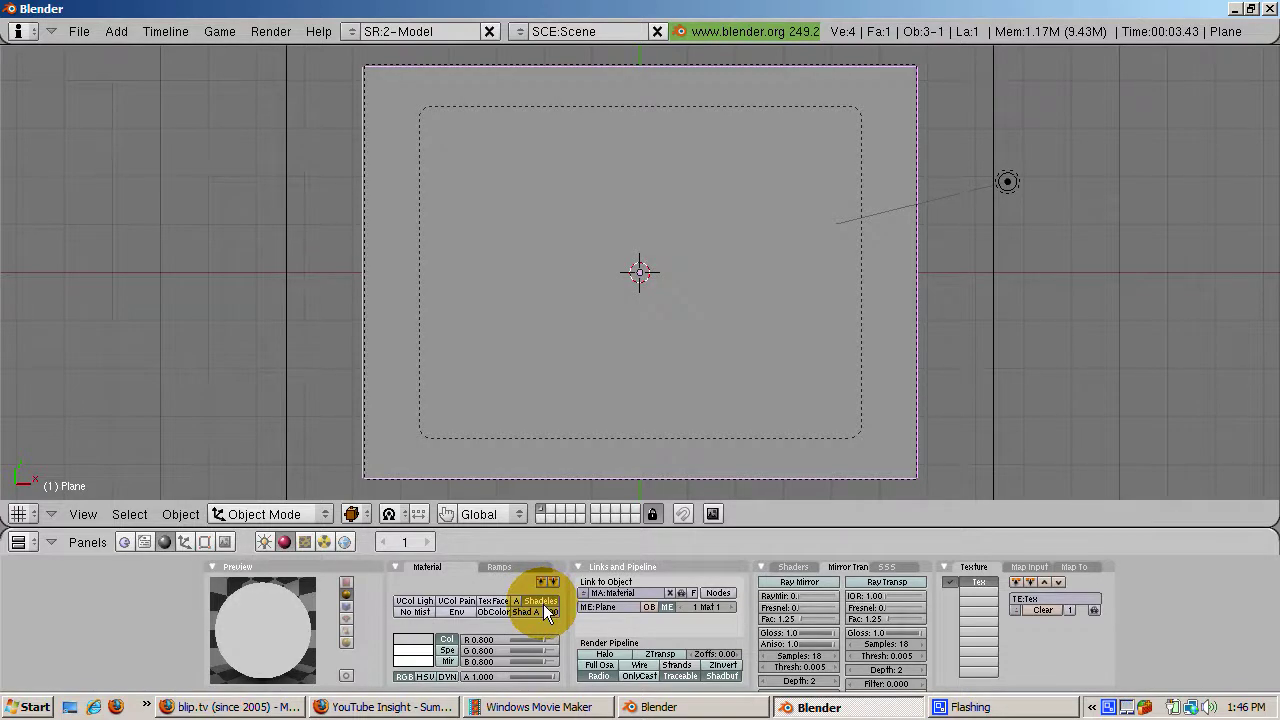
pyautogui.press('F12')
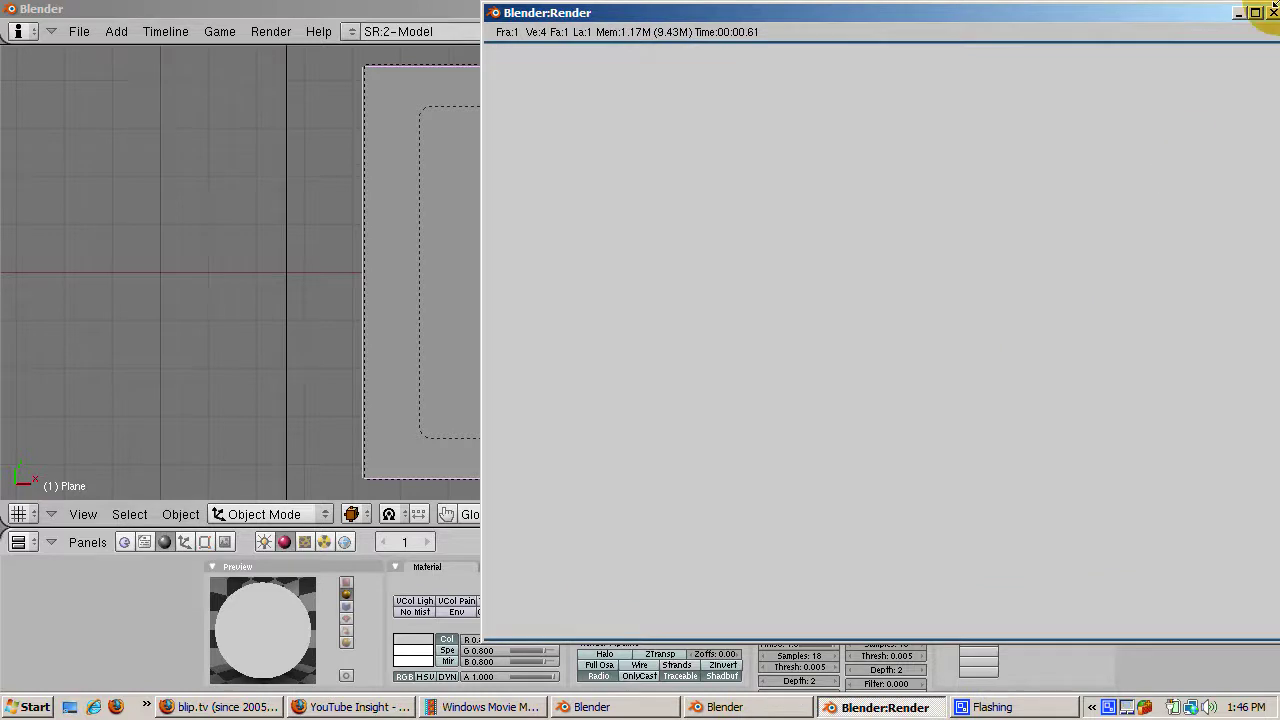
pyautogui.click(1272, 12)
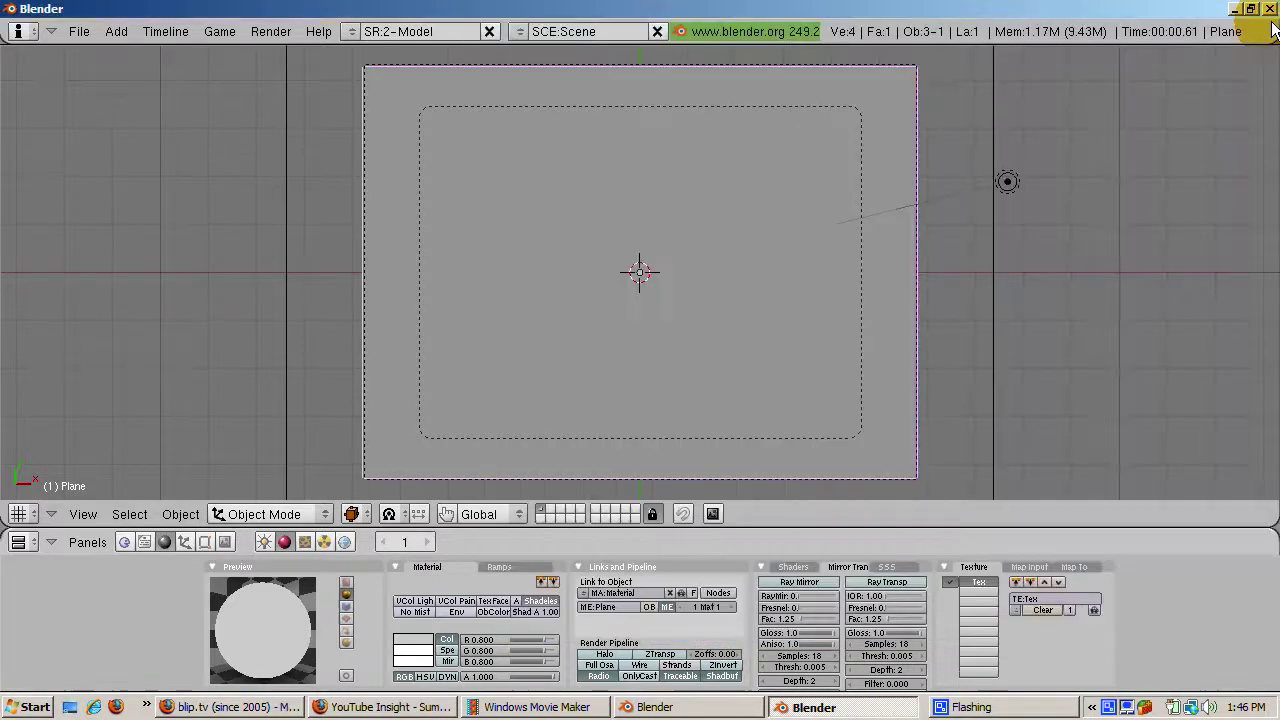
# - Set the texture's Map To colour to black, with R, G and B at 0.000
pyautogui.click(1086, 564)
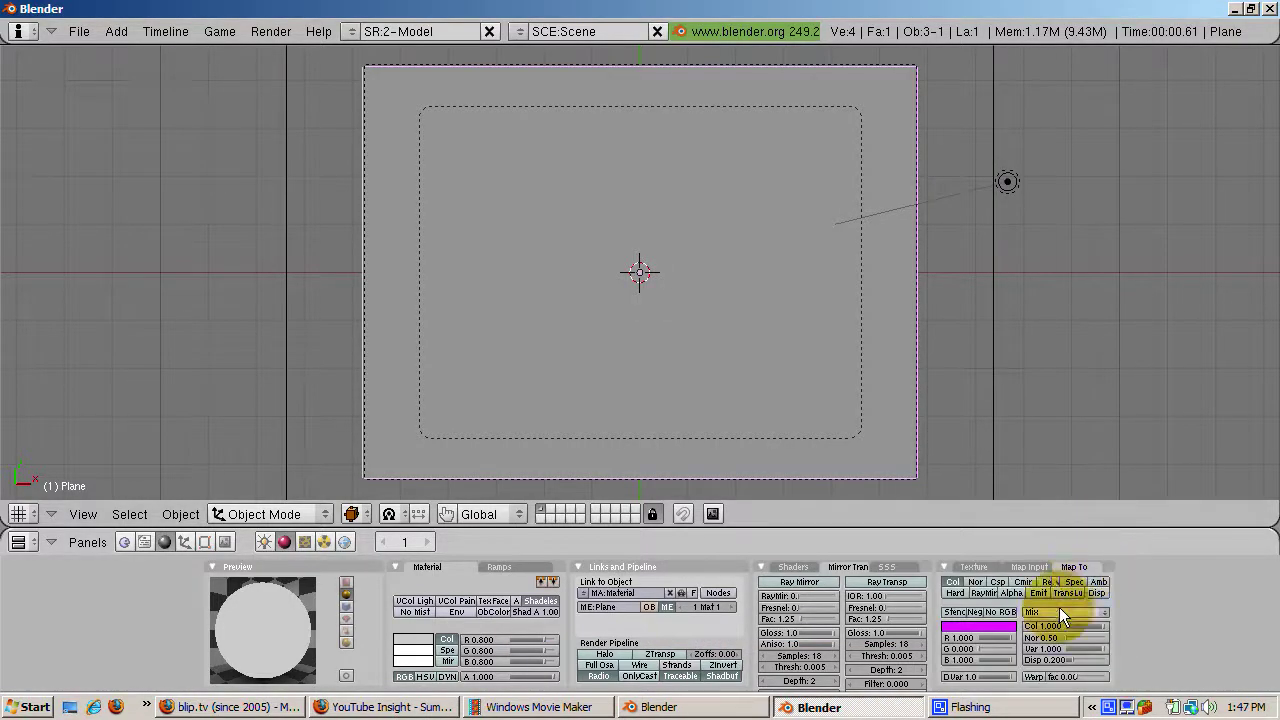
pyautogui.moveTo(1009, 634); pyautogui.dragTo(951, 660)
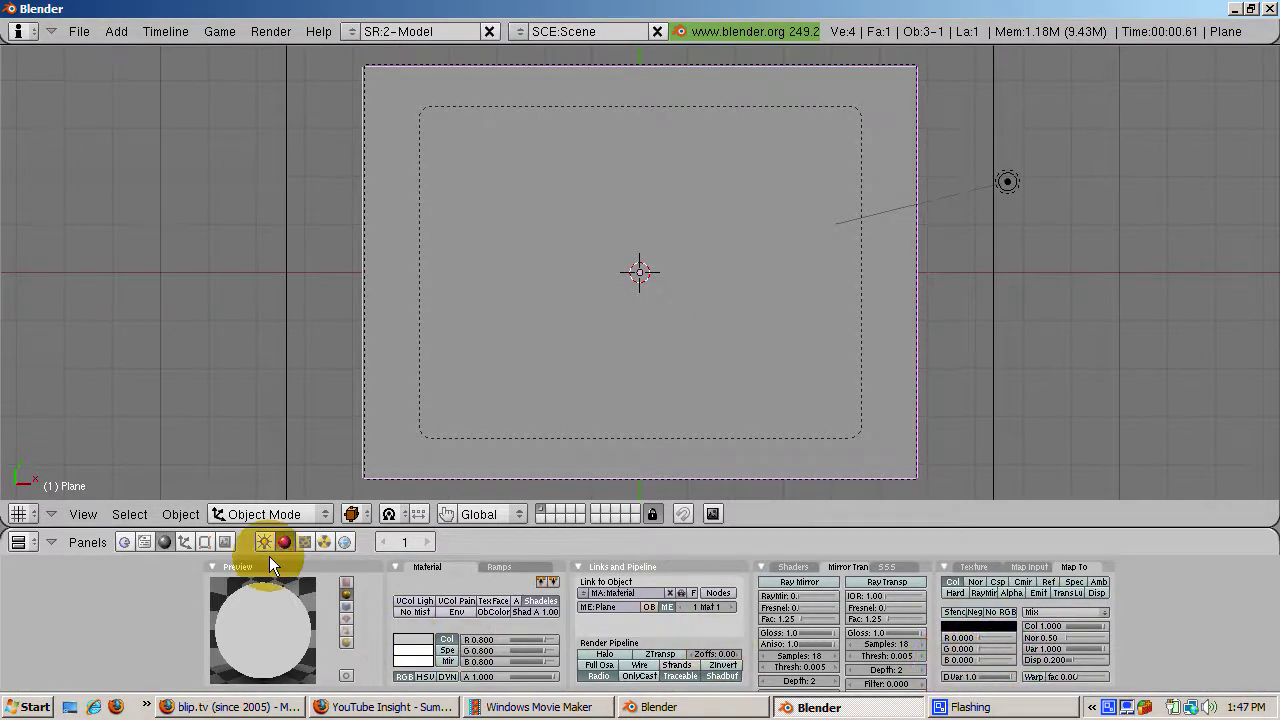
# - Set the texture type of the material's Tex texture to Clouds and render the plane
pyautogui.click(309, 541)
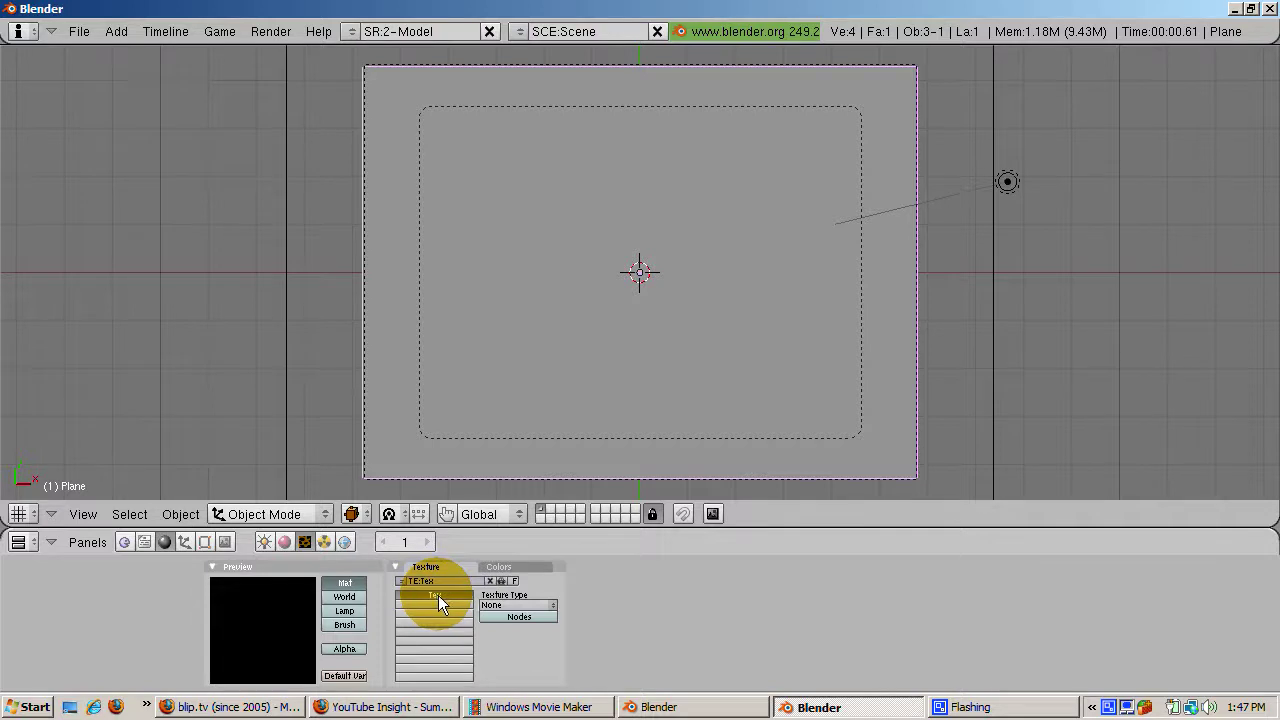
pyautogui.click(492, 605)
pyautogui.click(492, 604)
pyautogui.click(504, 604)
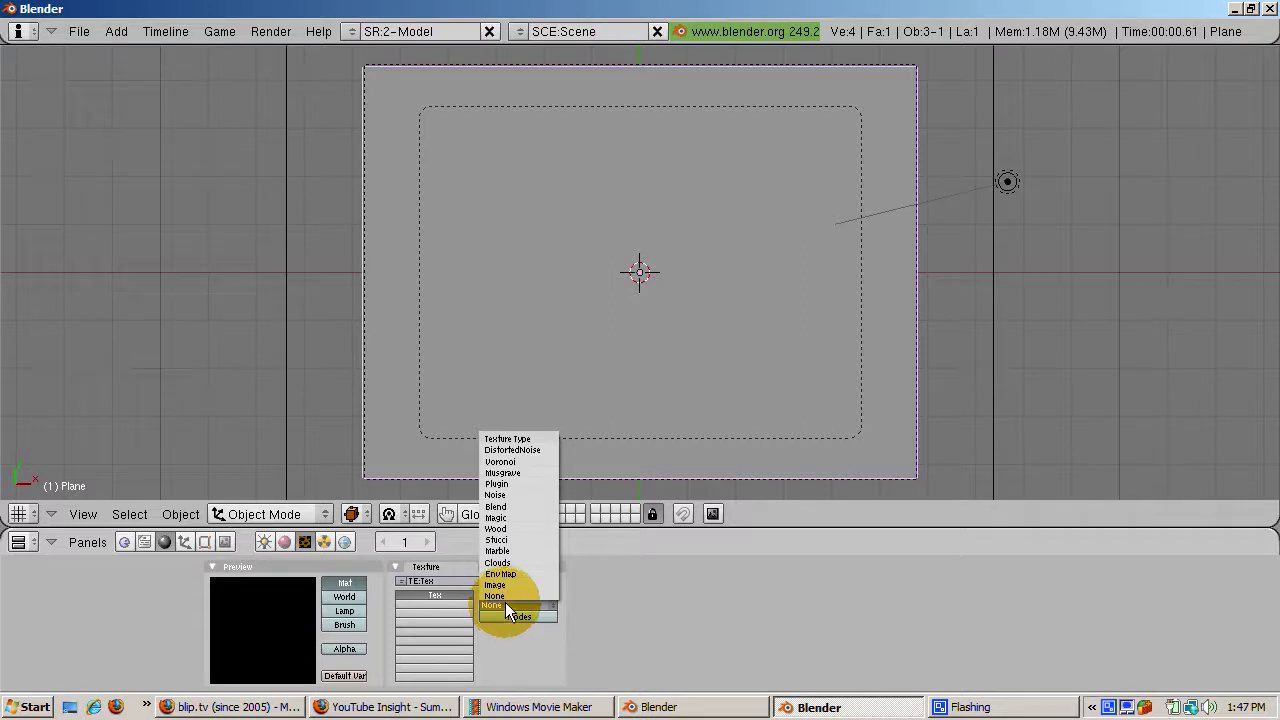
pyautogui.click(500, 563)
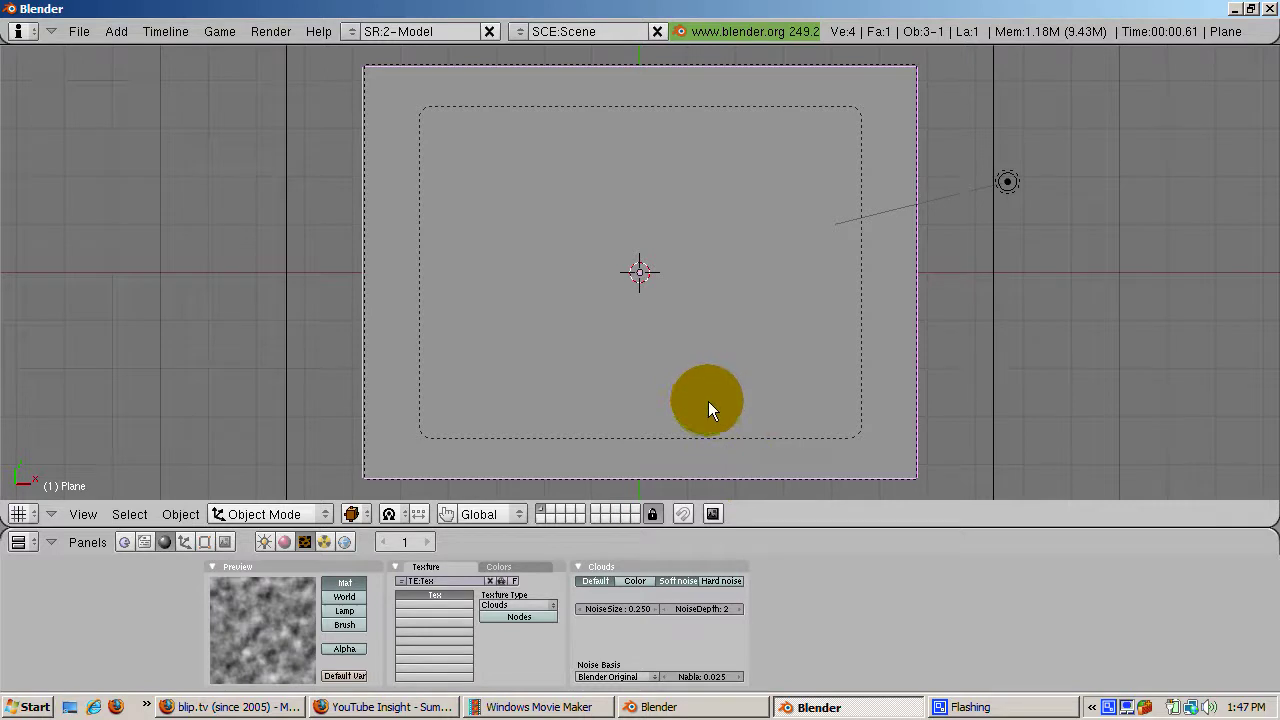
pyautogui.press('F12')
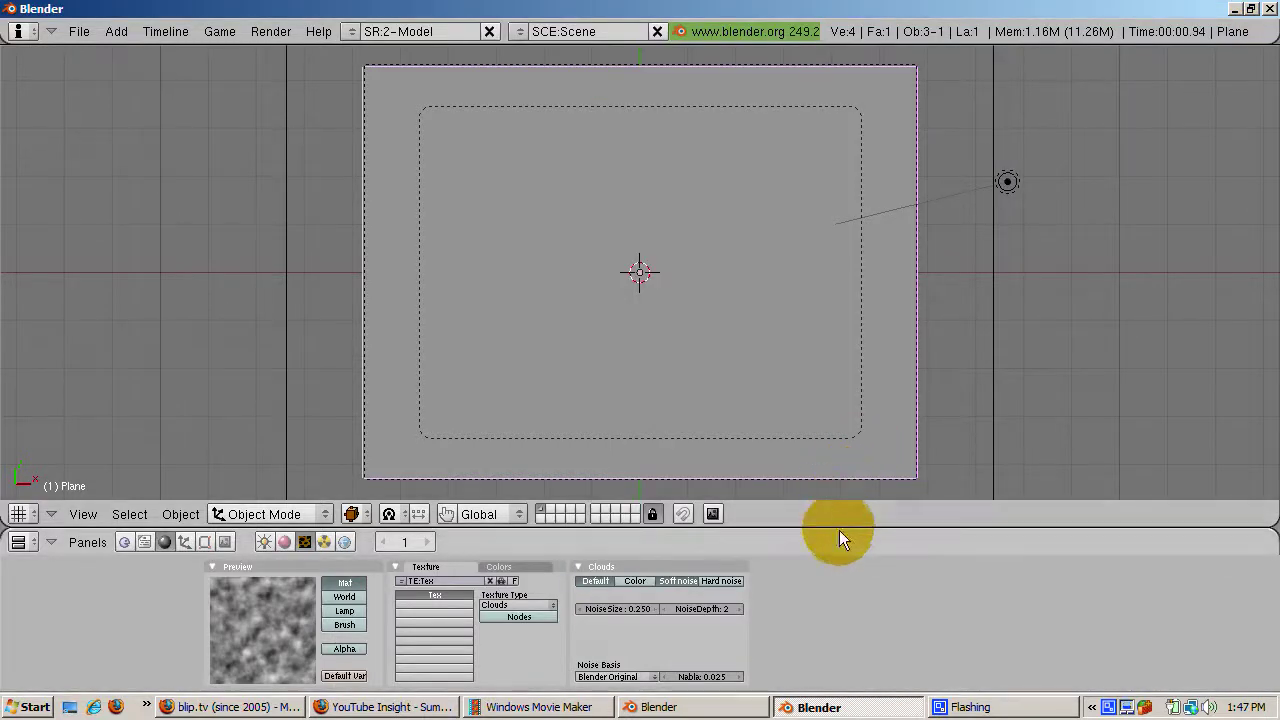
# - Split the 3D view vertically and turn the narrower new area into an Ipo Curve Editor
pyautogui.rightClick(839, 529)
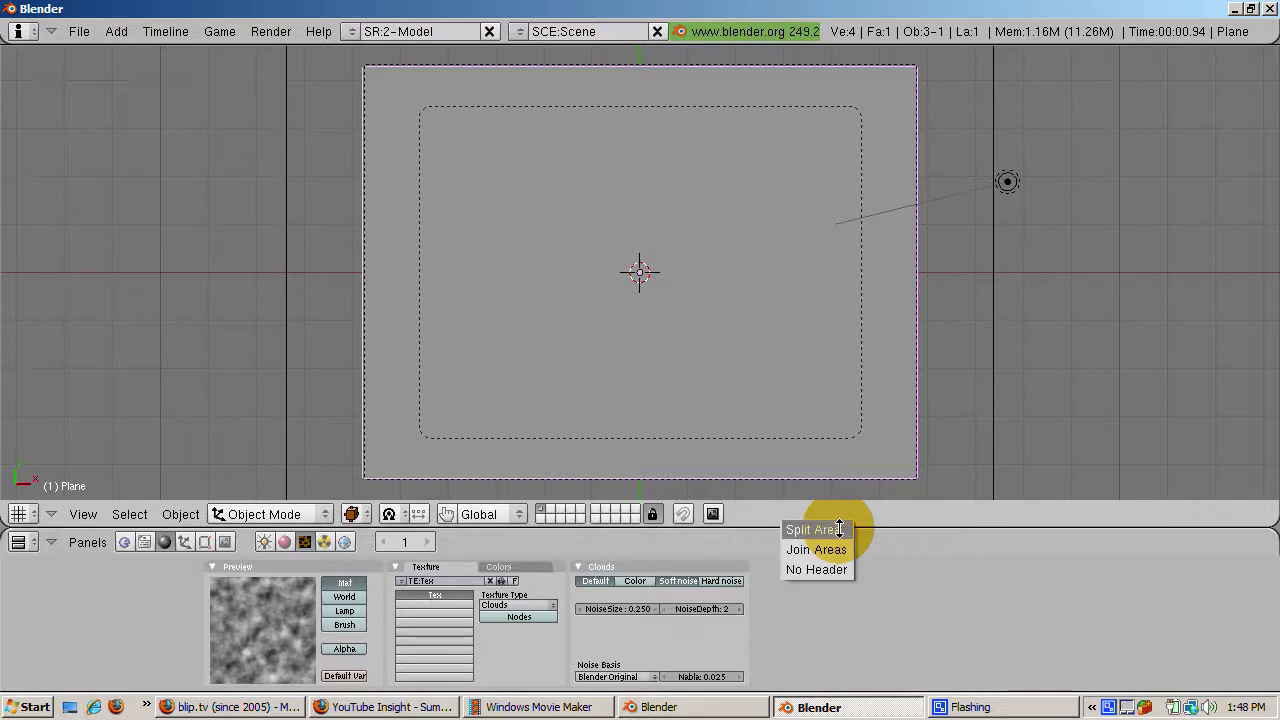
pyautogui.click(839, 529)
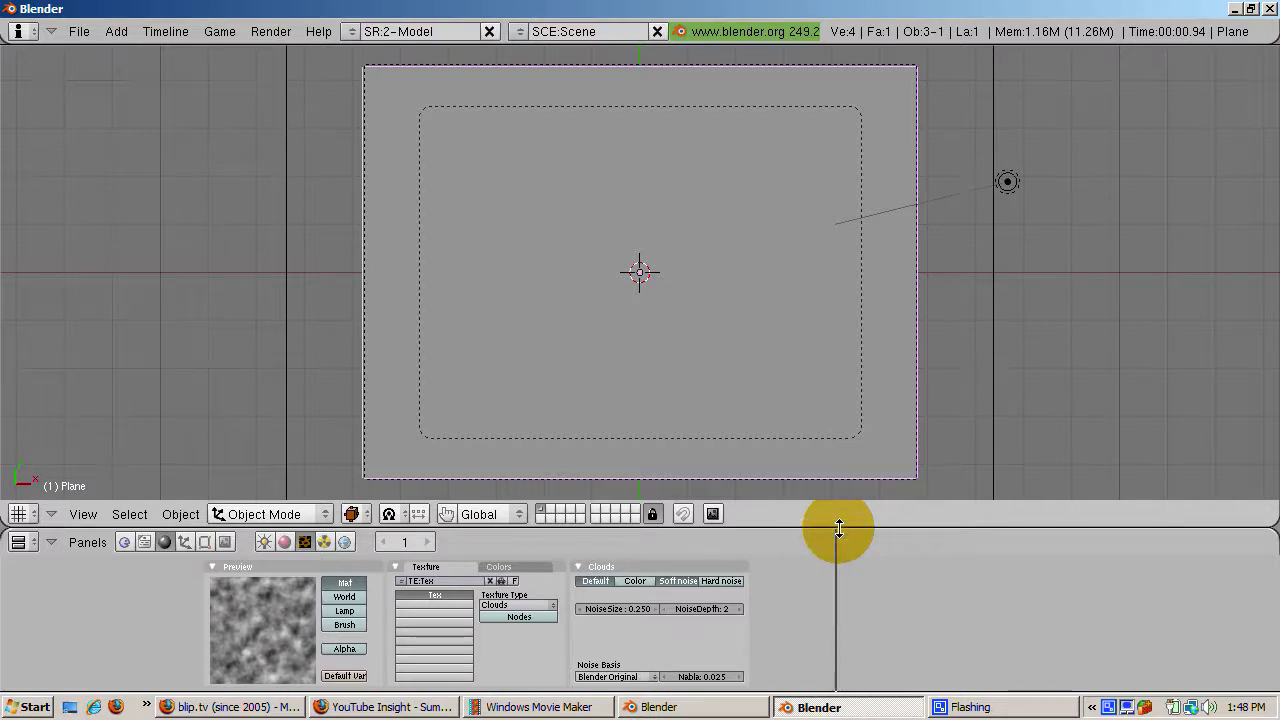
pyautogui.click(781, 512)
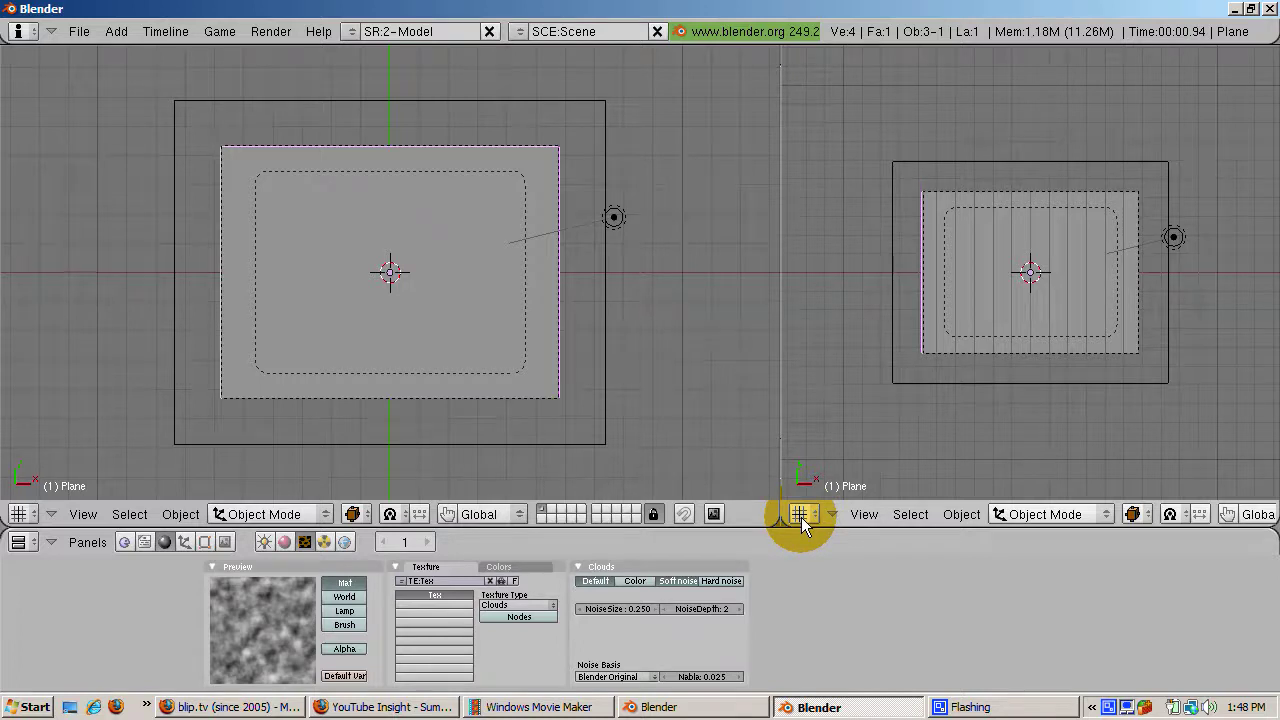
pyautogui.click(800, 514)
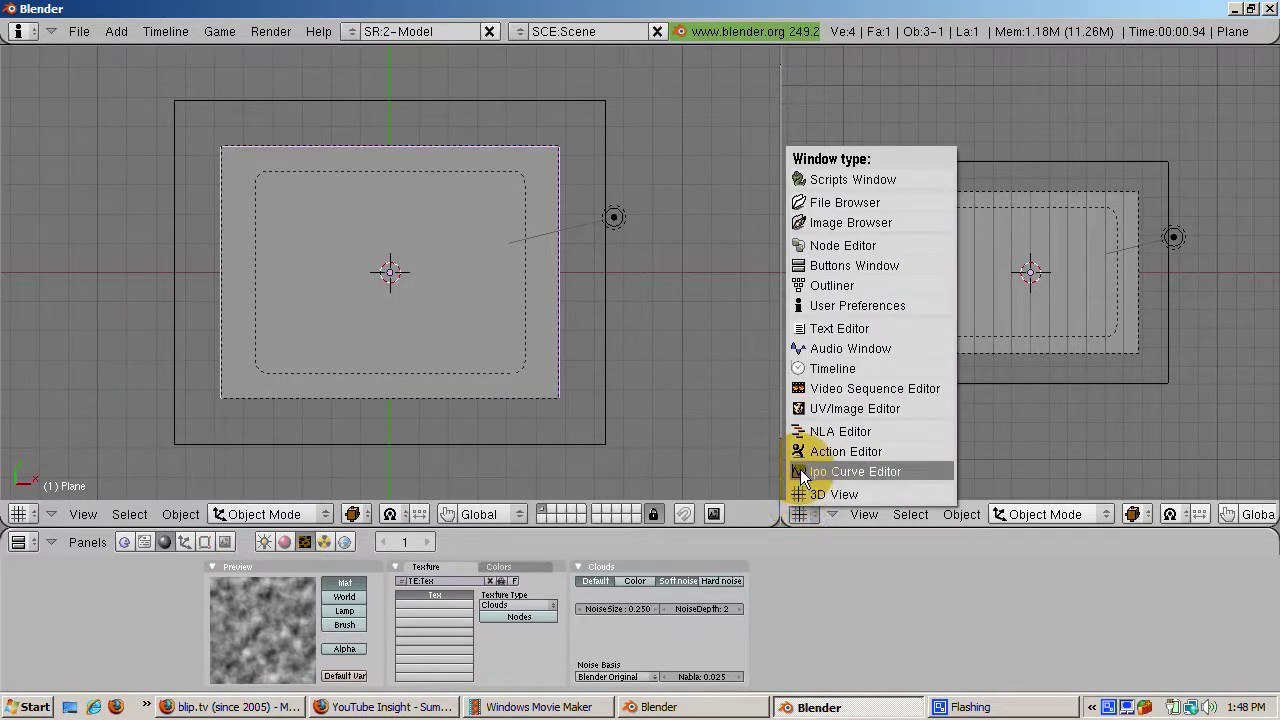
pyautogui.click(801, 474)
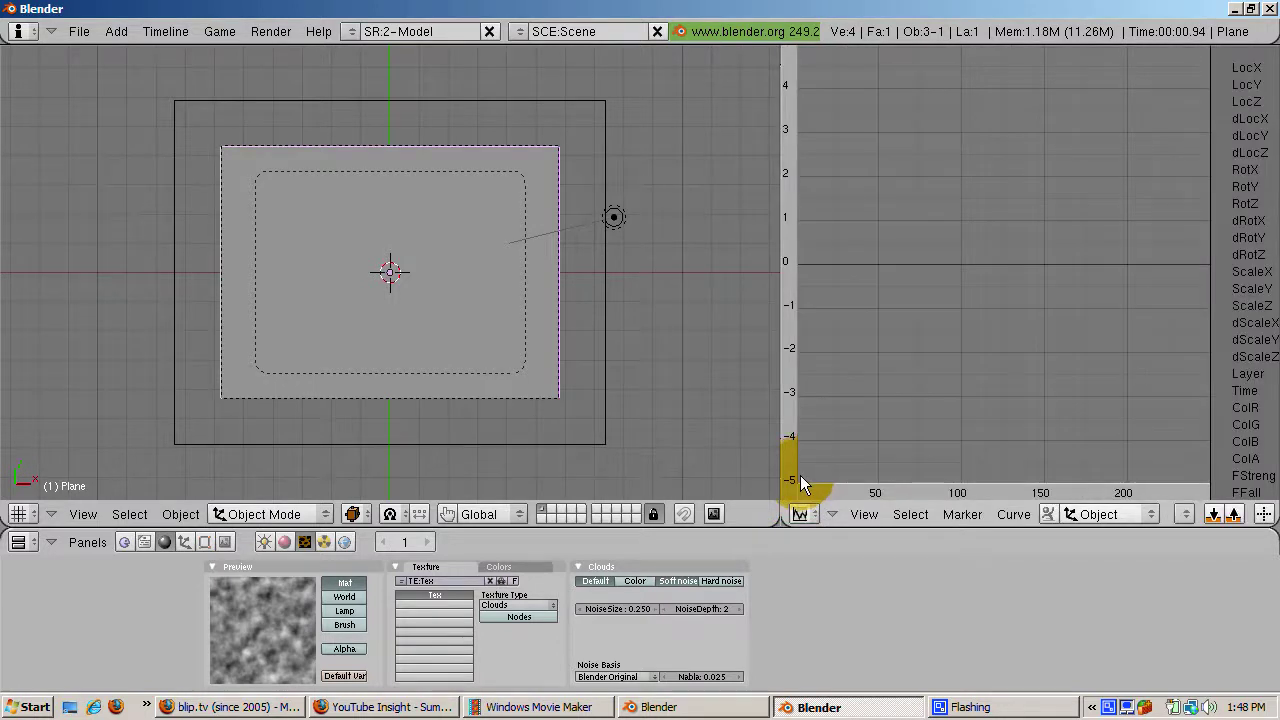
# - Maximize the Ipo Curve Editor and switch its Ipo type to Material
pyautogui.click(952, 380)
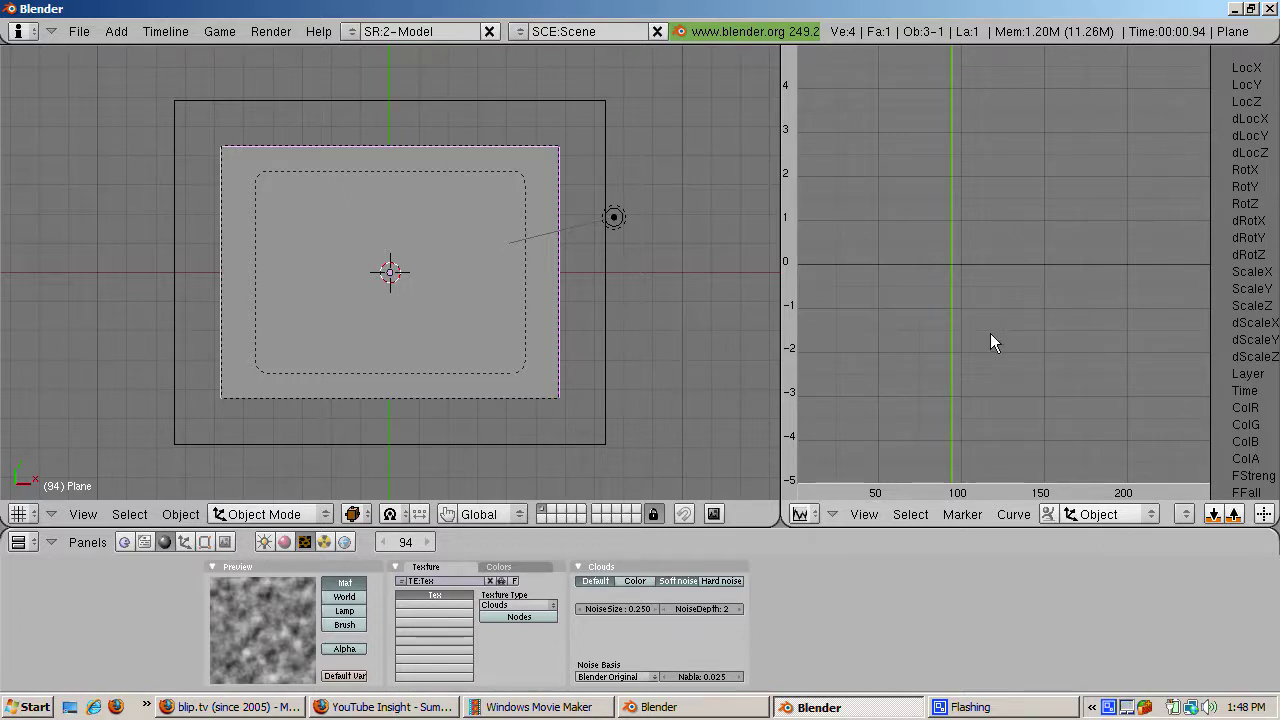
pyautogui.hotkey('ctrl', 'Up')
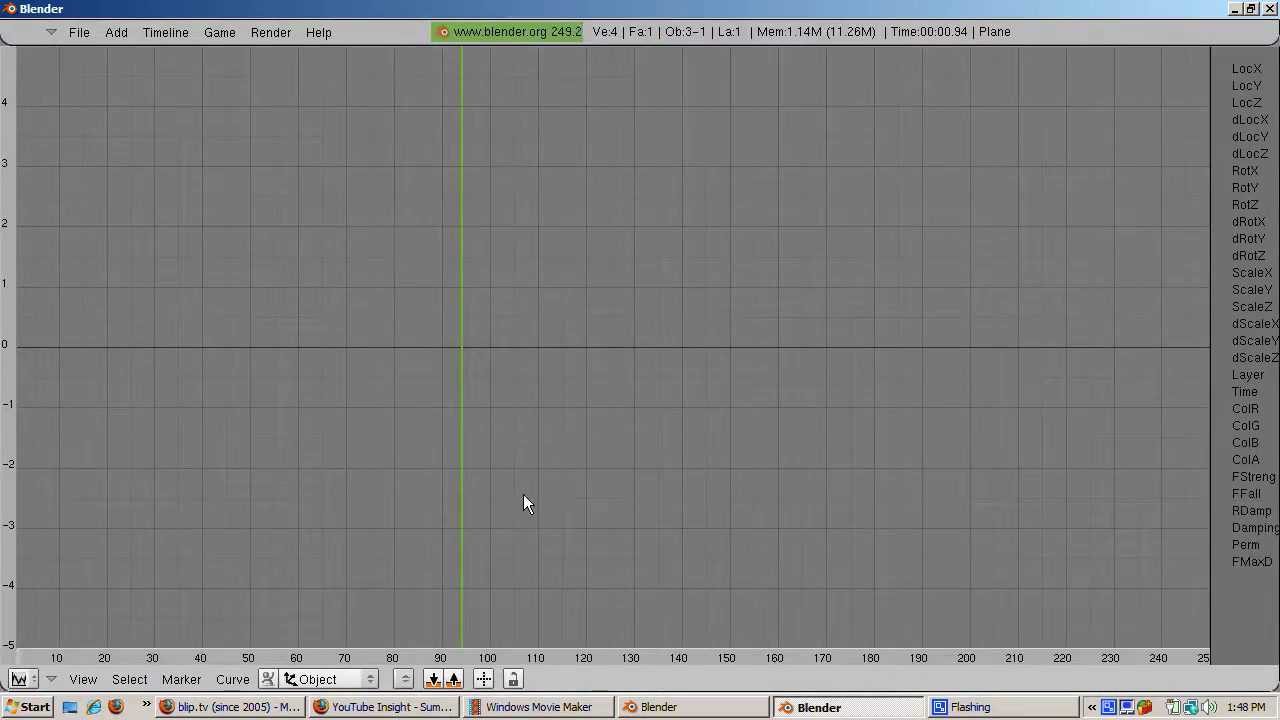
pyautogui.click(314, 679)
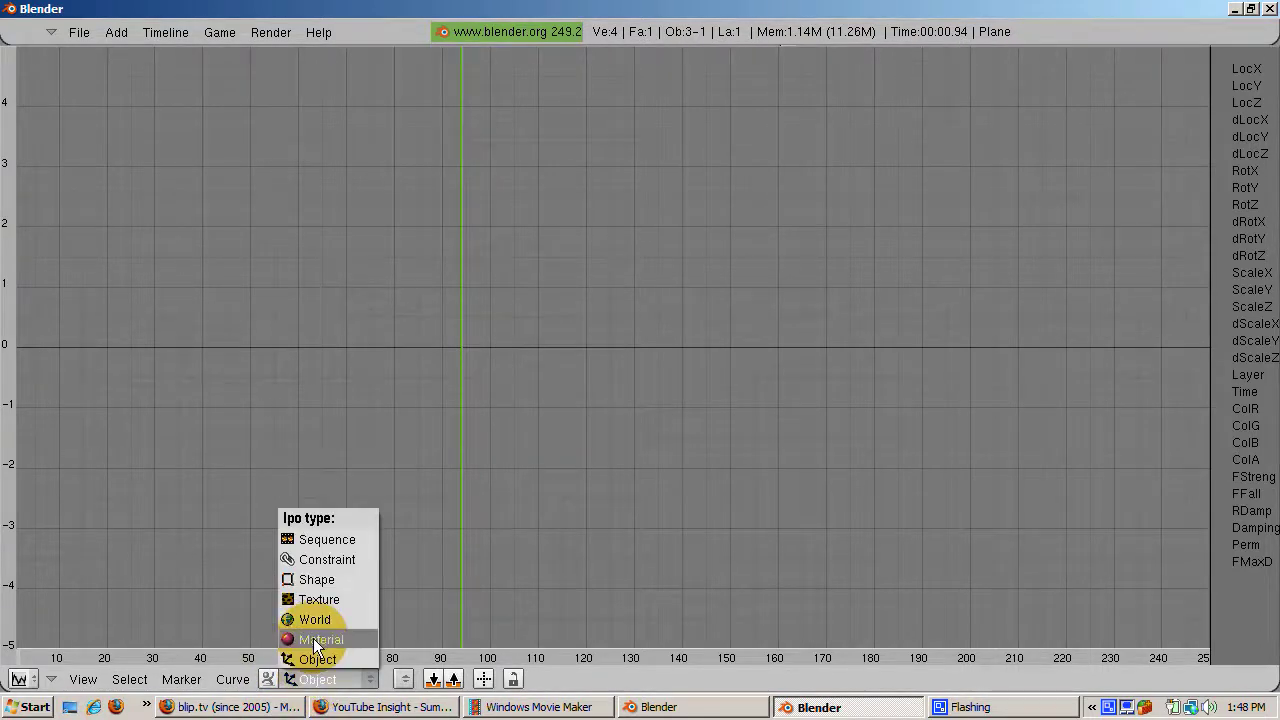
pyautogui.click(313, 639)
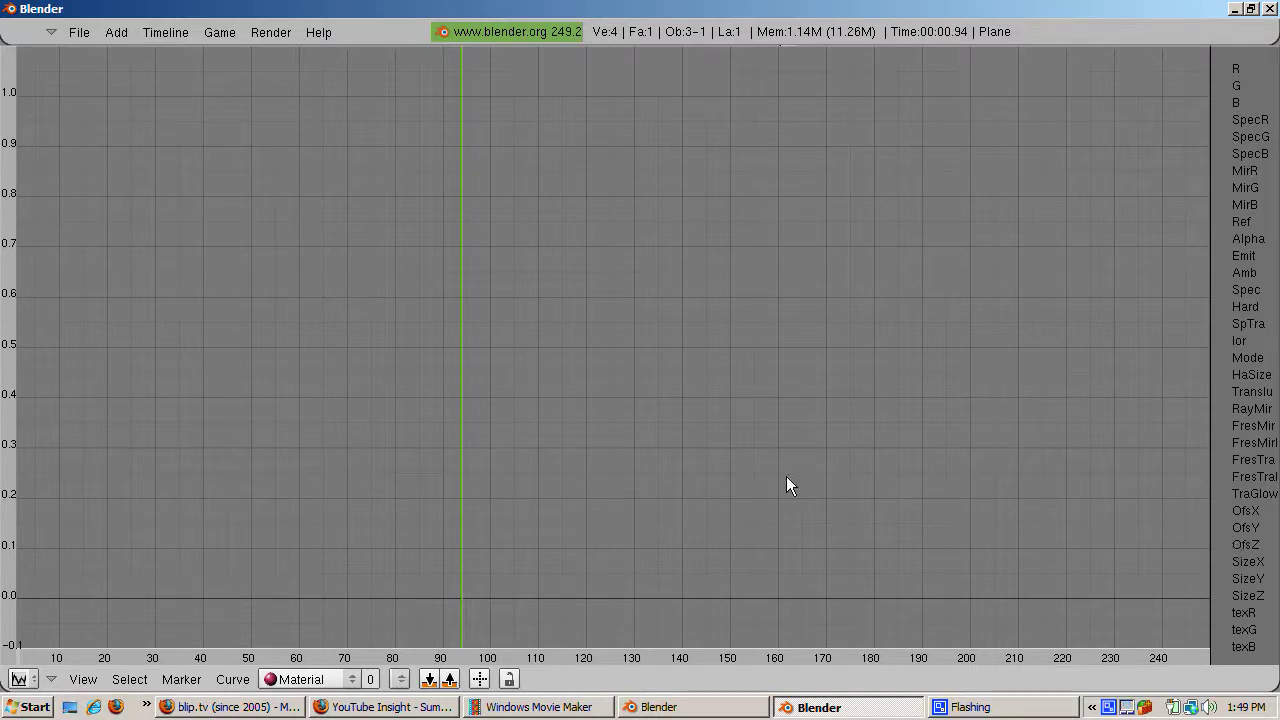
# - Add points to the material's OfsX curve at -1.0 on frame 1 and at 1.0 on about frame 100
pyautogui.scroll(-5, 786, 476)
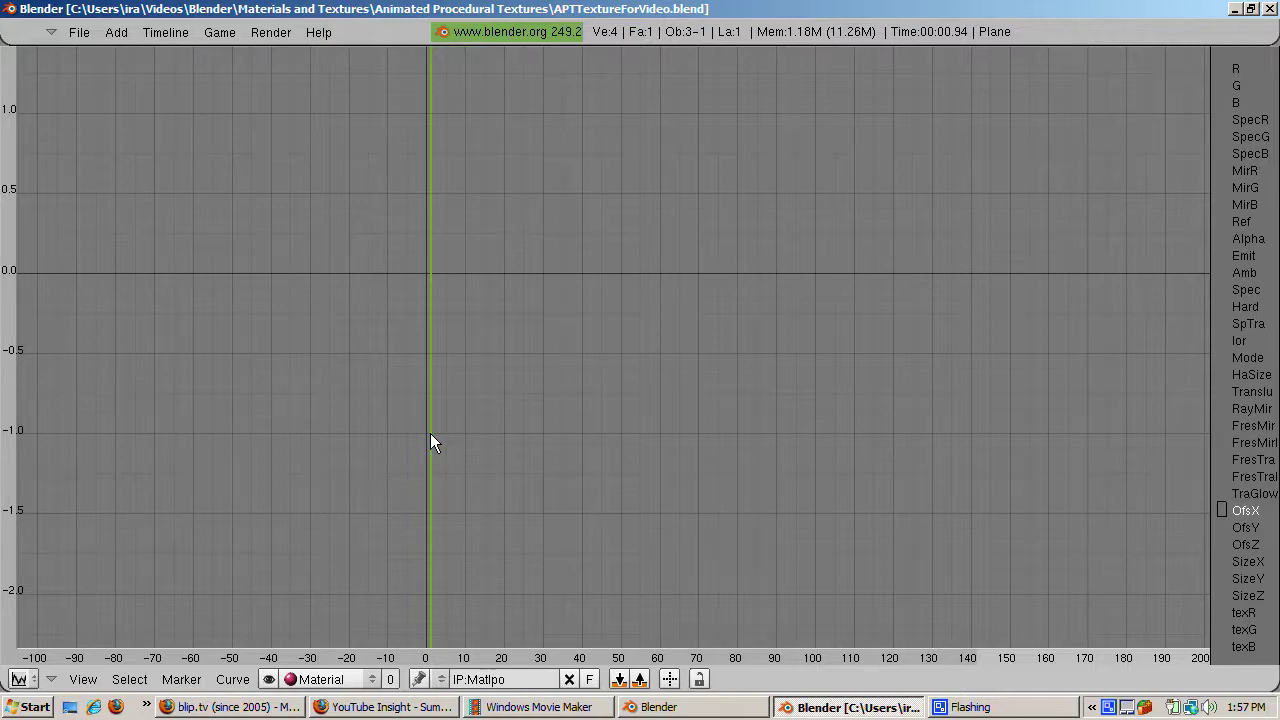
pyautogui.keyDown('ctrl'); pyautogui.click(431, 434); pyautogui.keyUp('ctrl')
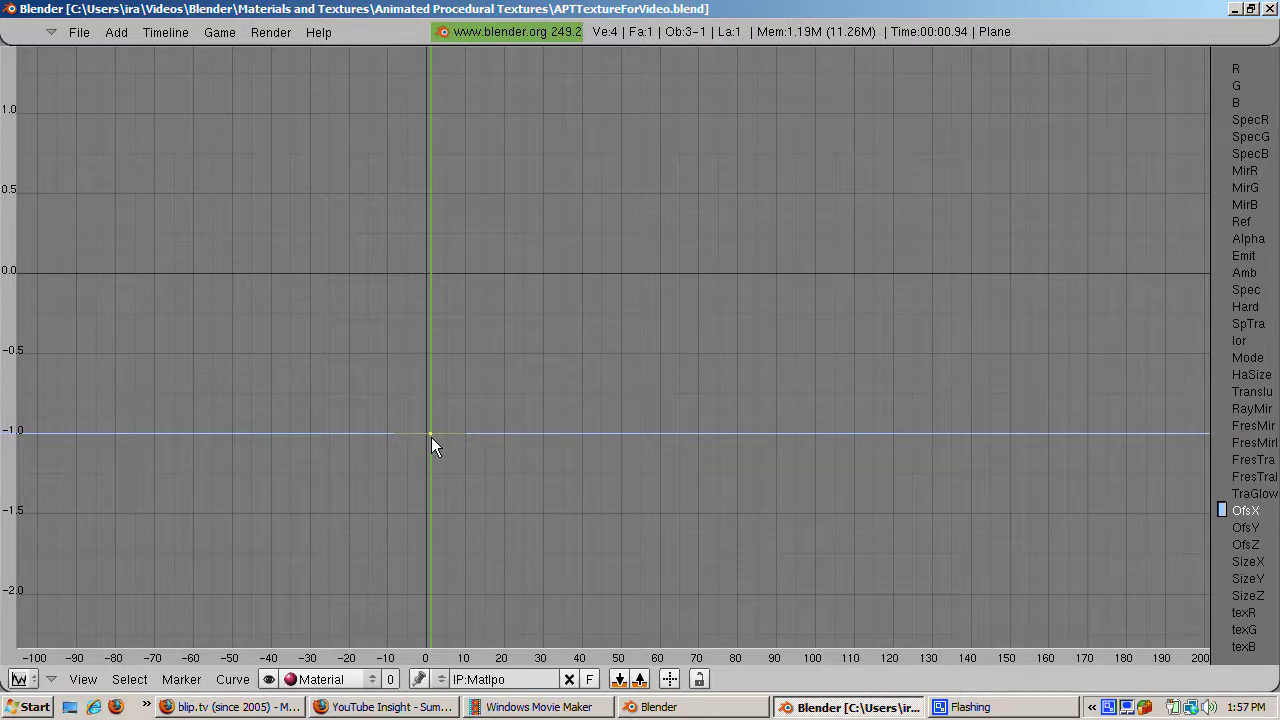
pyautogui.click(813, 384)
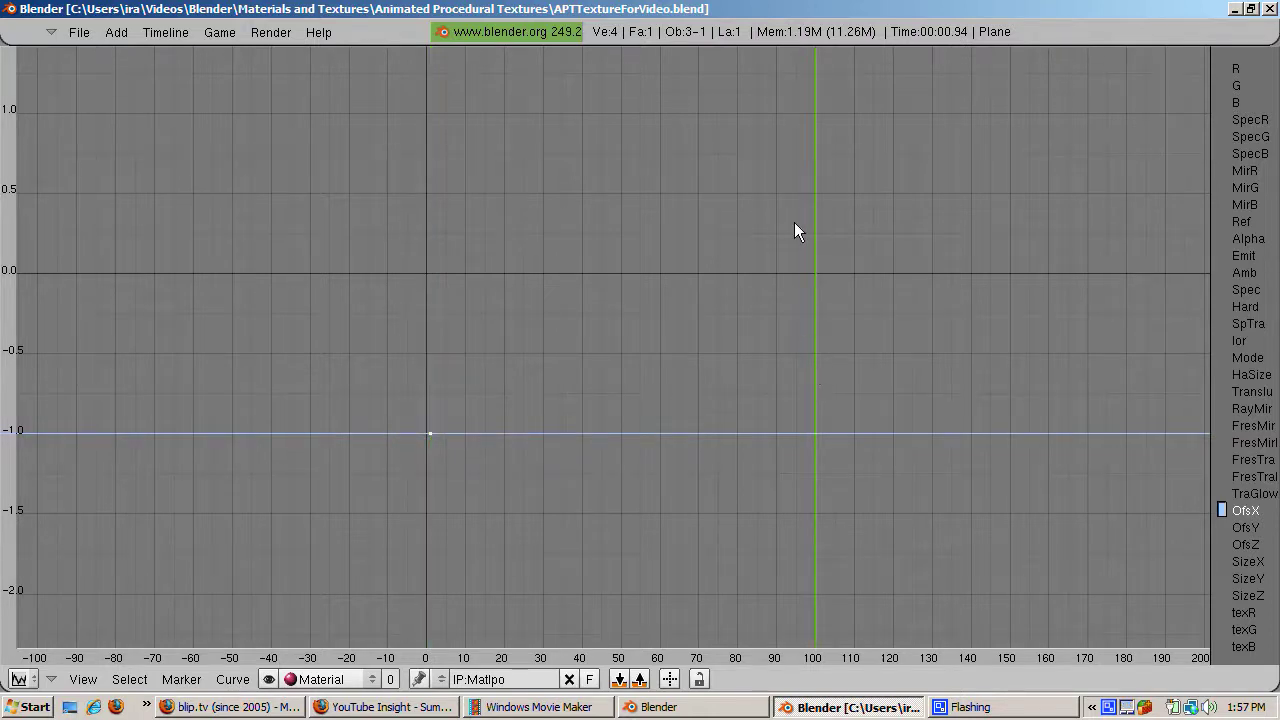
pyautogui.keyDown('ctrl'); pyautogui.click(817, 114); pyautogui.keyUp('ctrl')
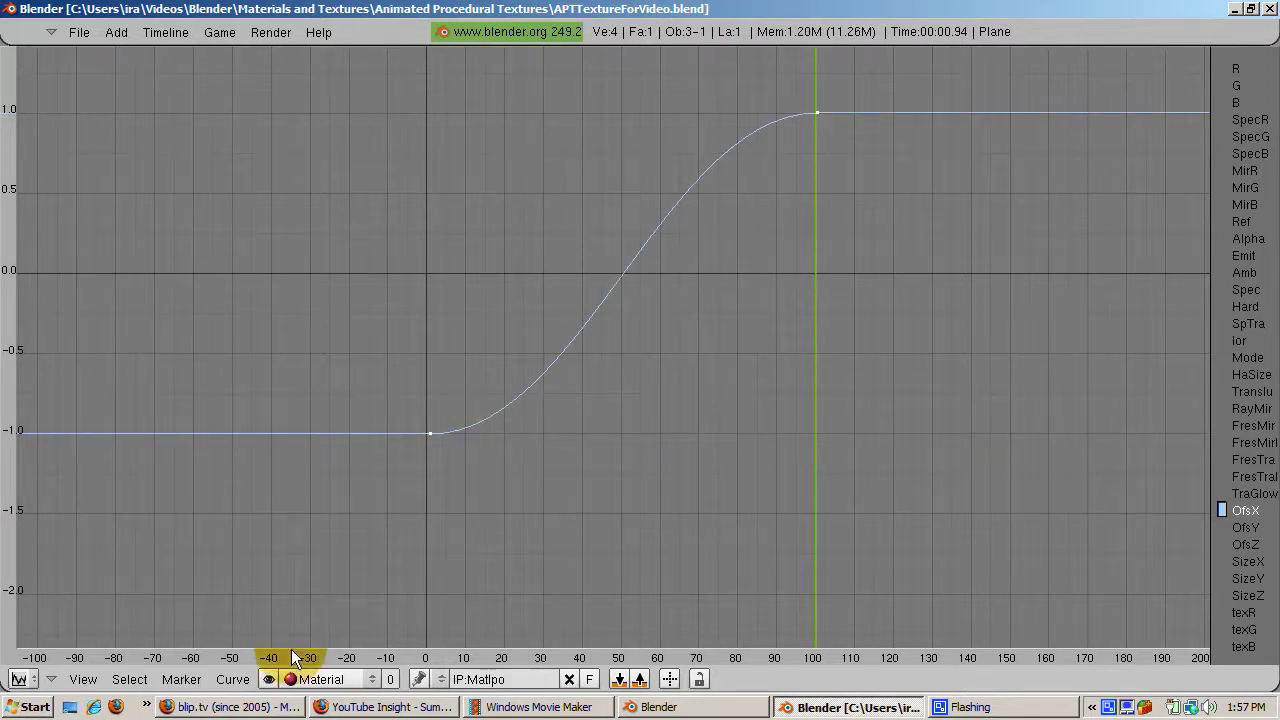
# - Set the OfsX curve's interpolation mode to Linear and its extend mode to Extrapolation
pyautogui.click(236, 680)
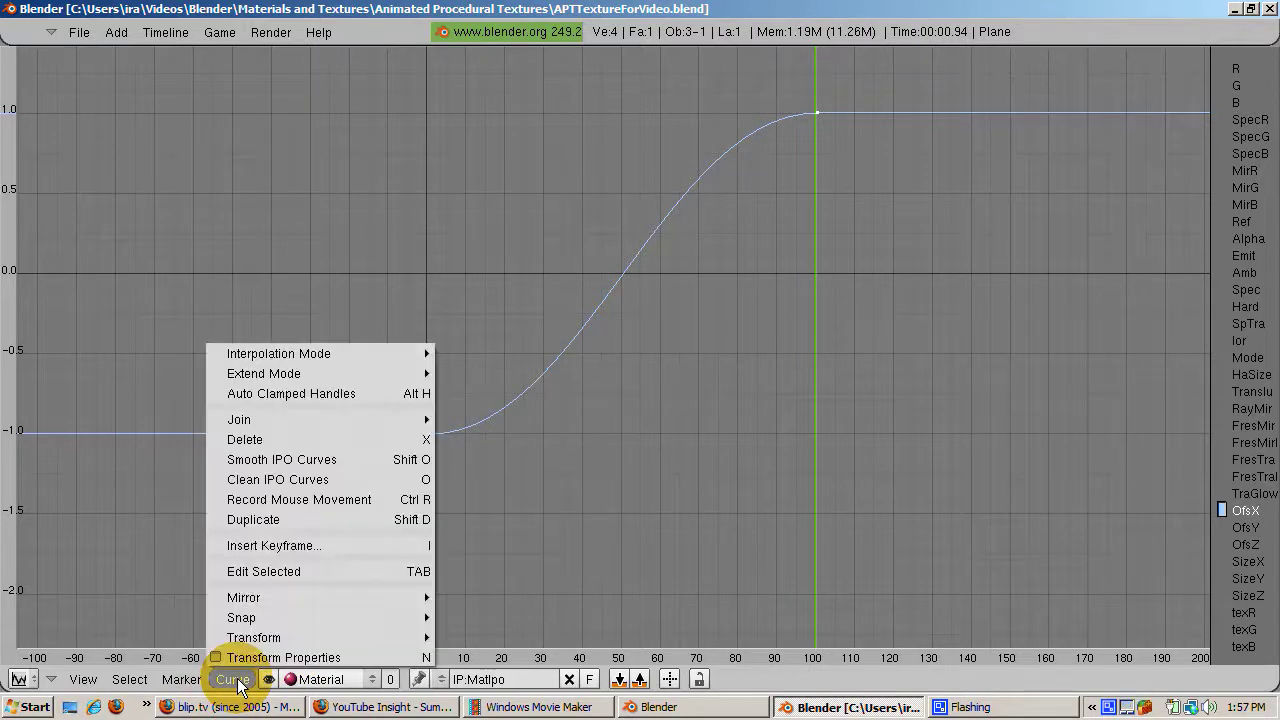
pyautogui.moveTo(341, 356)
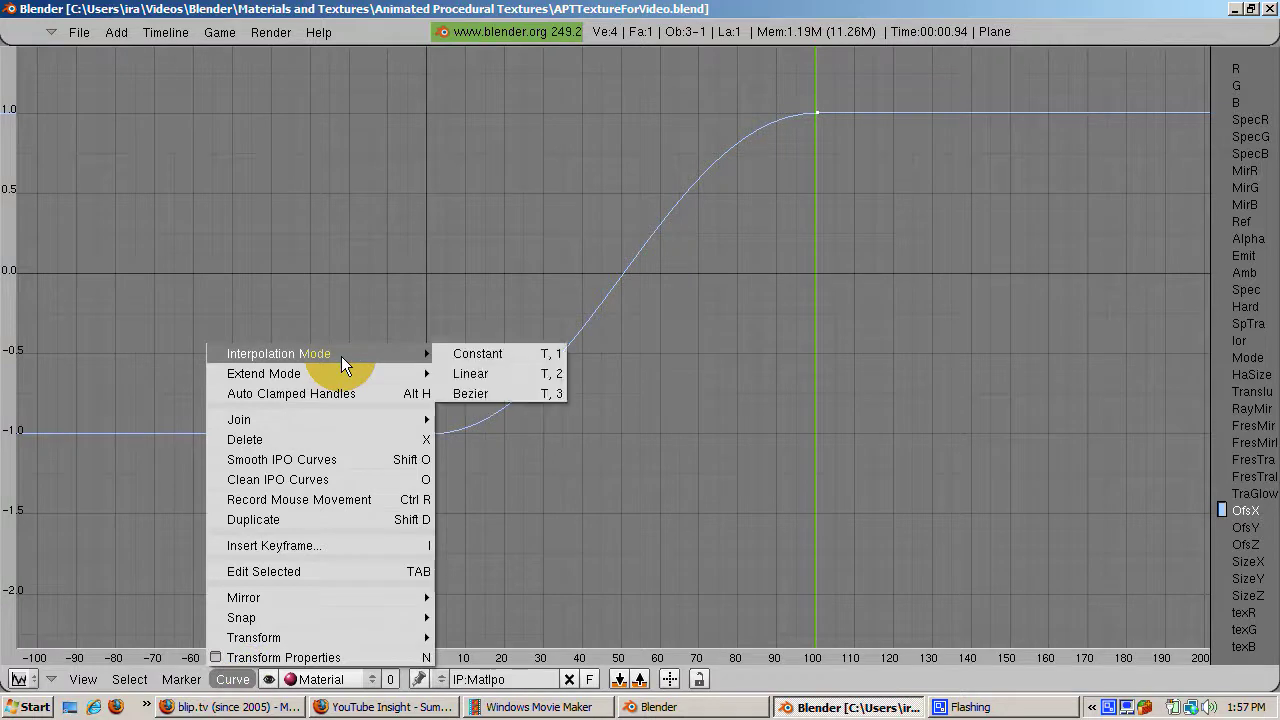
pyautogui.click(474, 376)
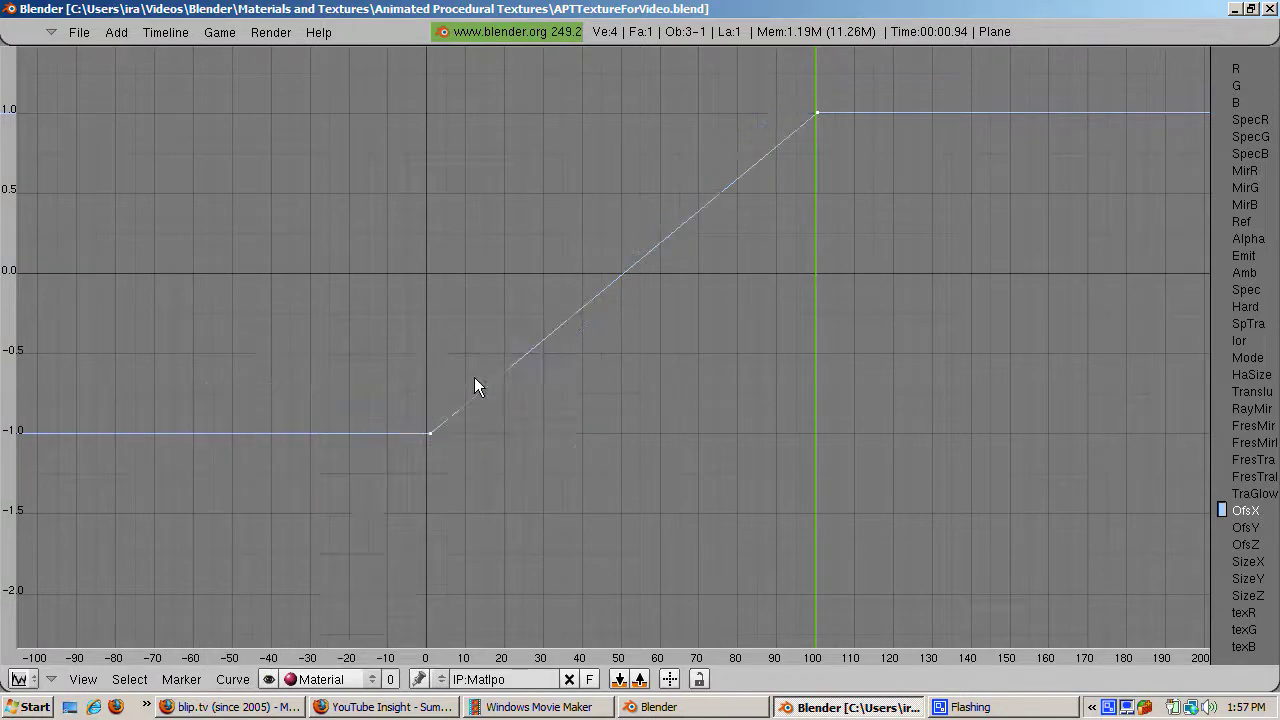
pyautogui.click(238, 681)
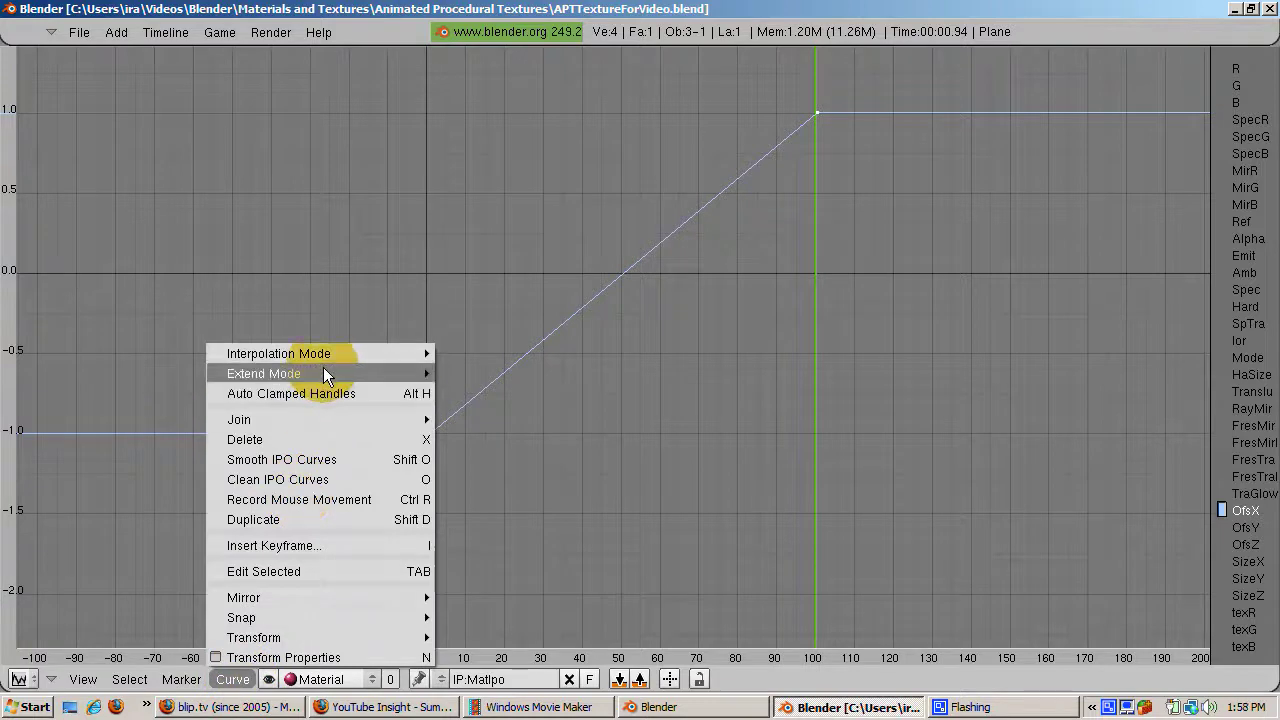
pyautogui.moveTo(323, 369)
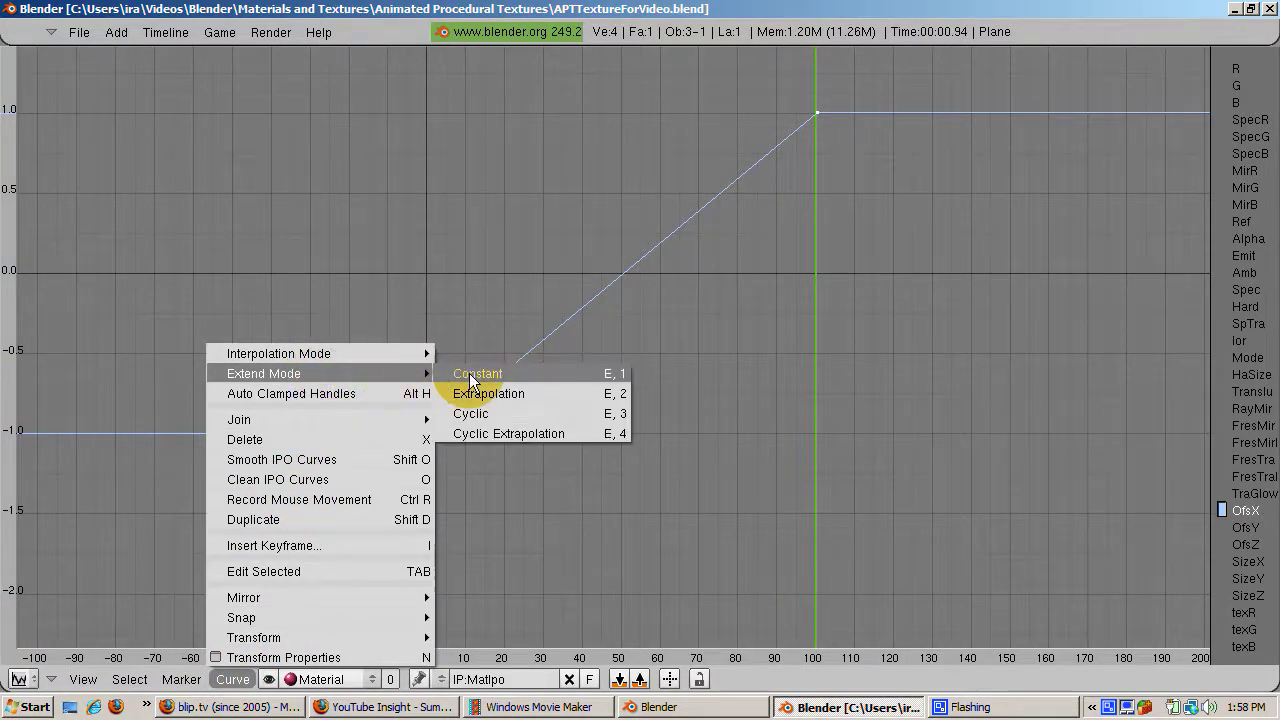
pyautogui.click(573, 394)
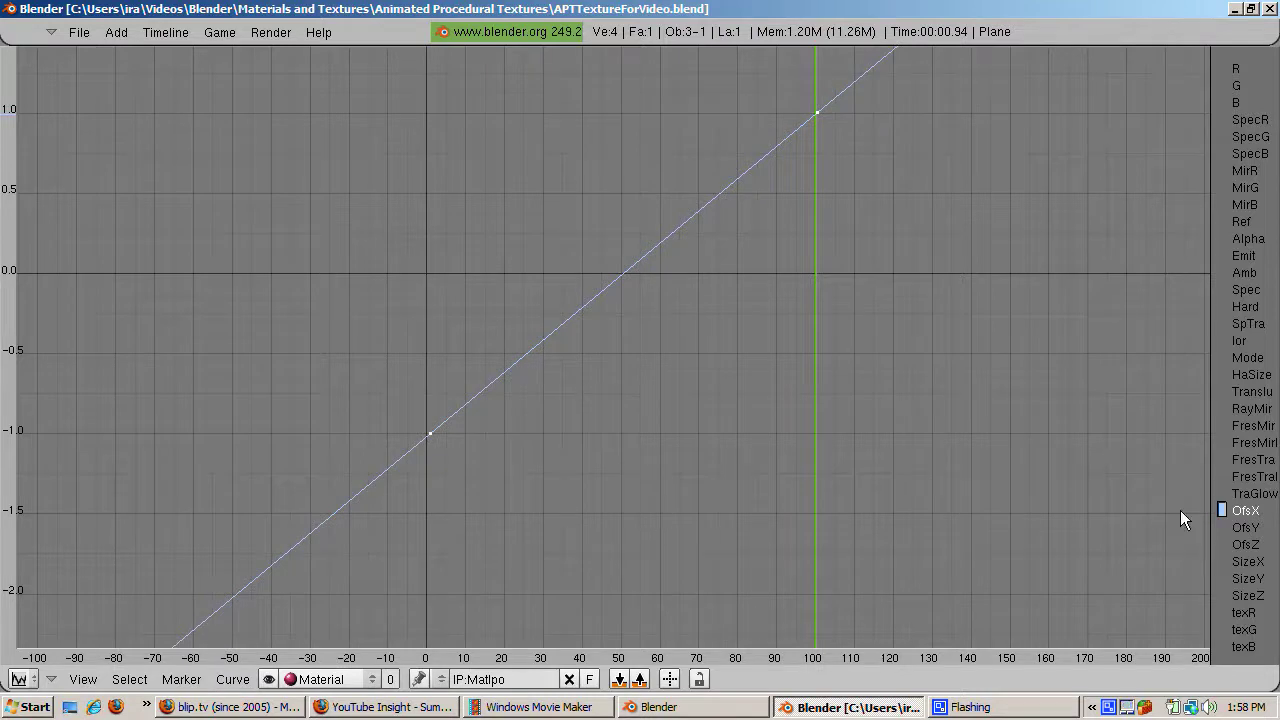
# - Show the OfsZ curve alongside OfsX and add OfsZ points at about 1.0 on frame 0 and -1.0 on about frame 100
pyautogui.keyDown('shift'); pyautogui.click(1231, 543); pyautogui.keyUp('shift')
pyautogui.keyDown('ctrl'); pyautogui.click(427, 116); pyautogui.keyUp('ctrl')
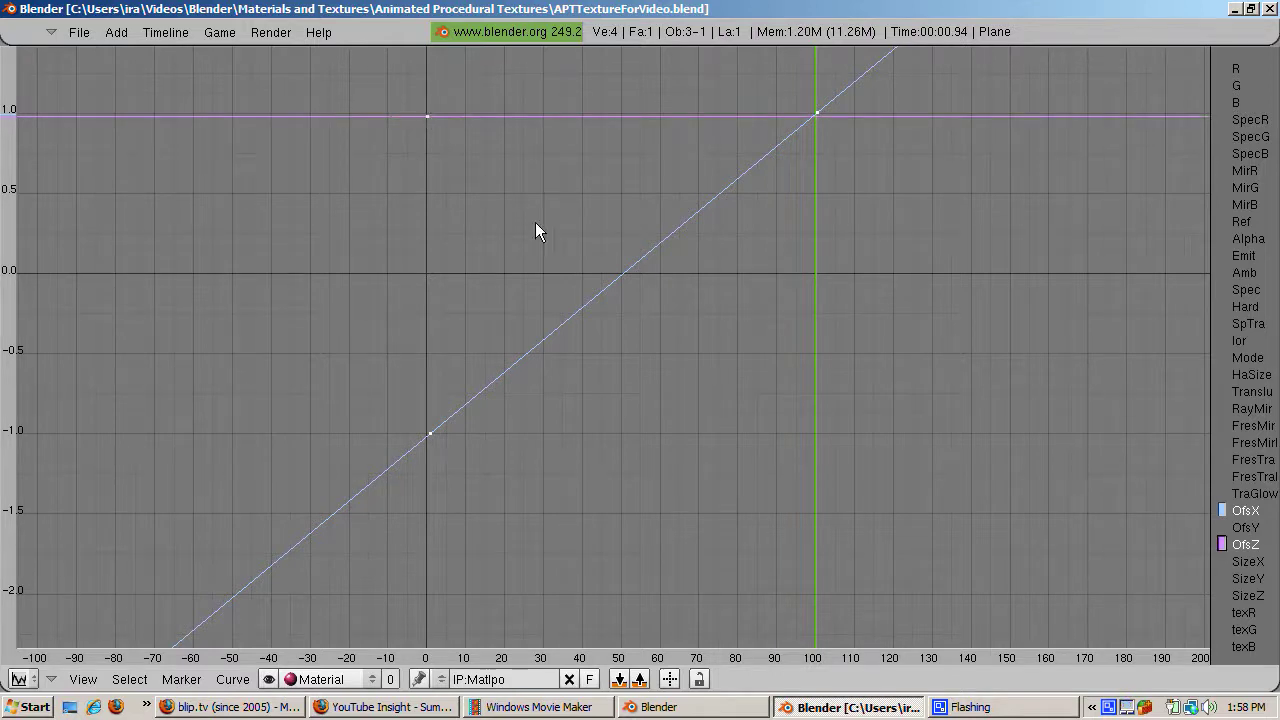
pyautogui.keyDown('ctrl'); pyautogui.click(812, 433); pyautogui.keyUp('ctrl')
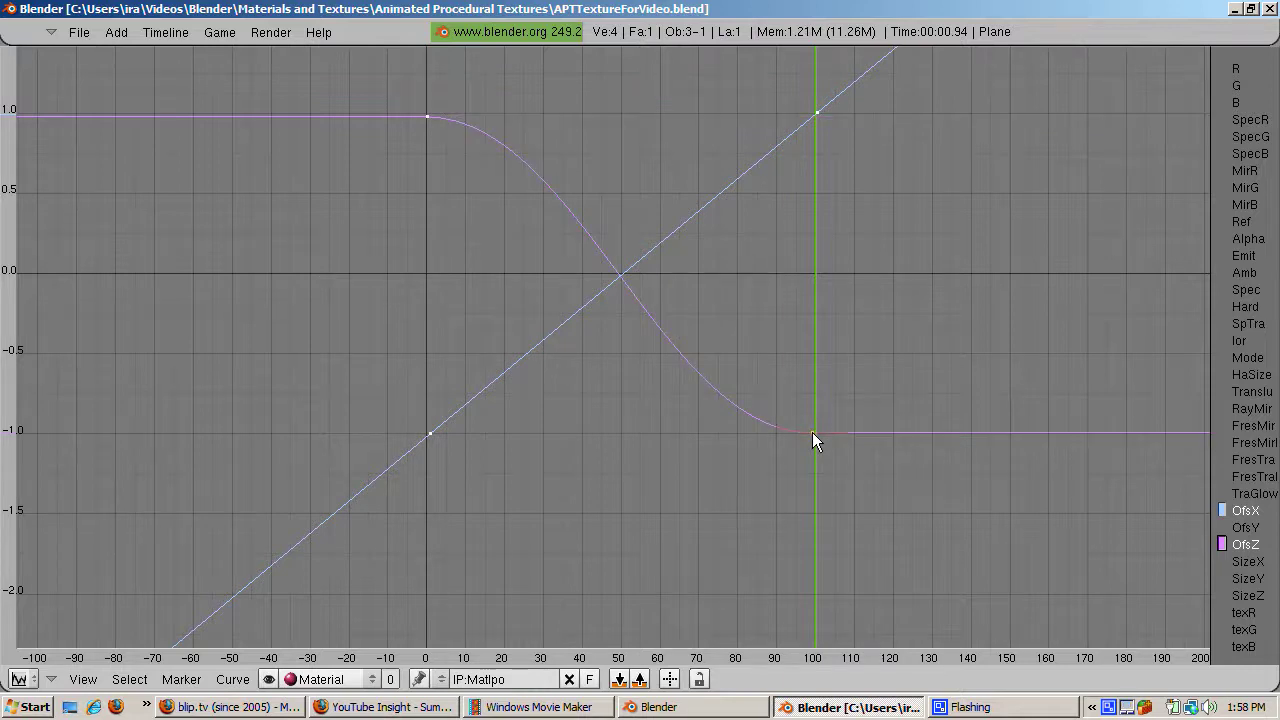
# - Make the OfsZ curve Linear in interpolation and set its extend mode to Extrapolation
pyautogui.click(233, 680)
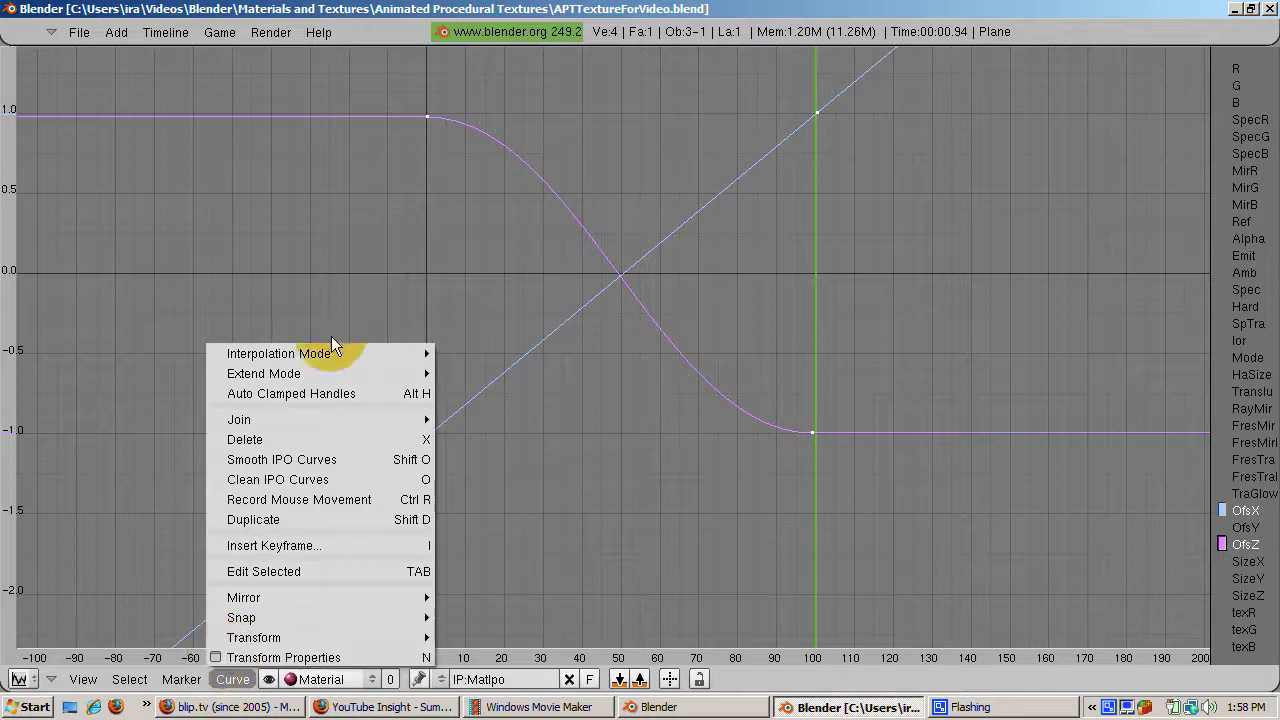
pyautogui.moveTo(337, 350)
pyautogui.click(479, 372)
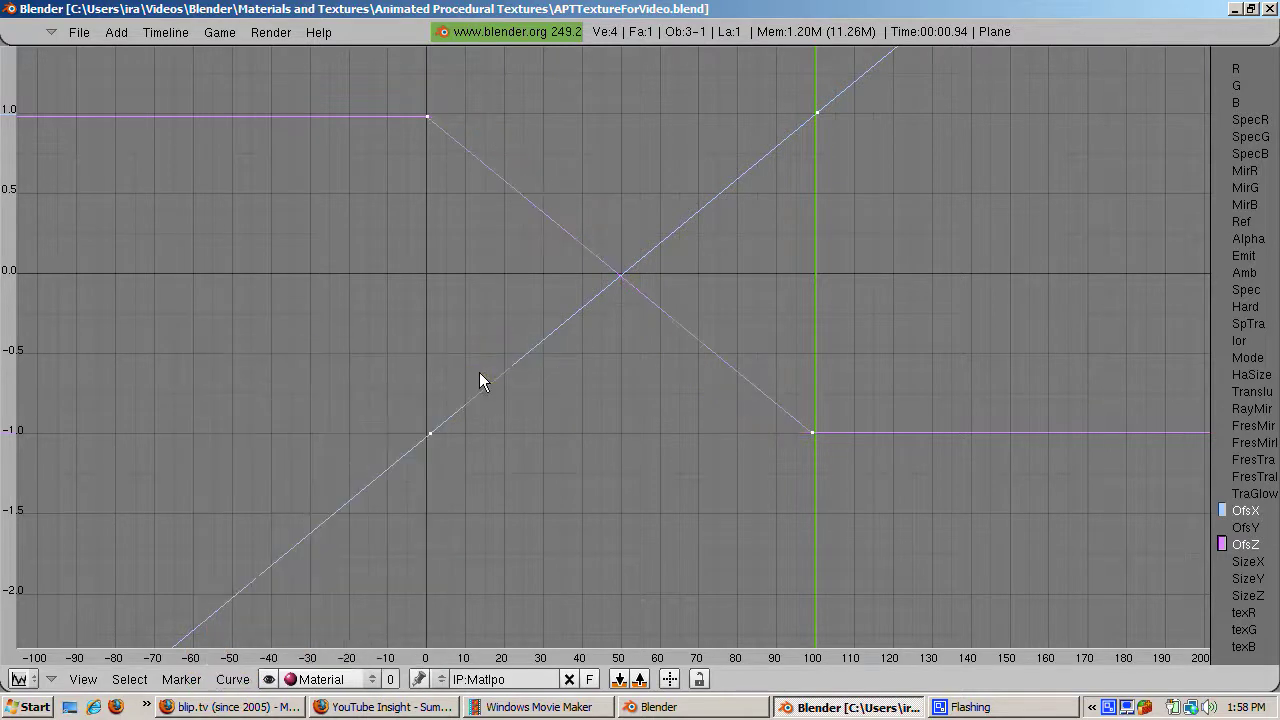
pyautogui.click(234, 680)
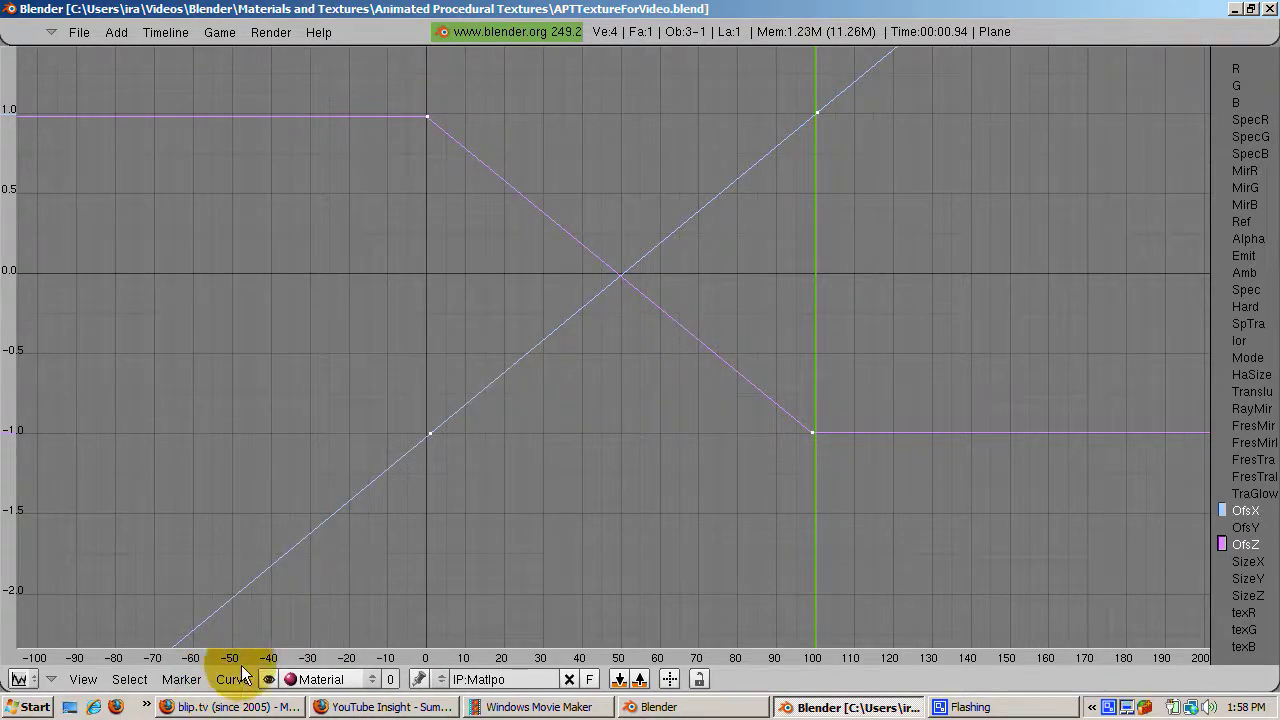
pyautogui.moveTo(345, 372)
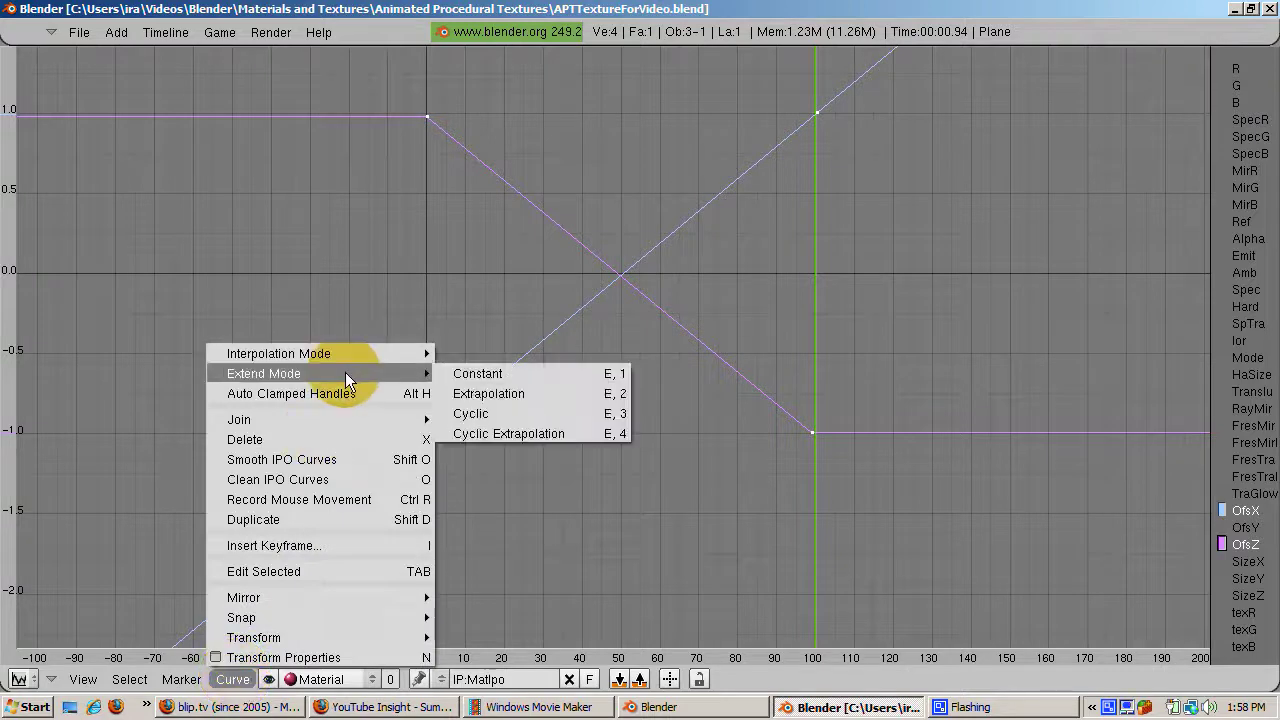
pyautogui.click(457, 394)
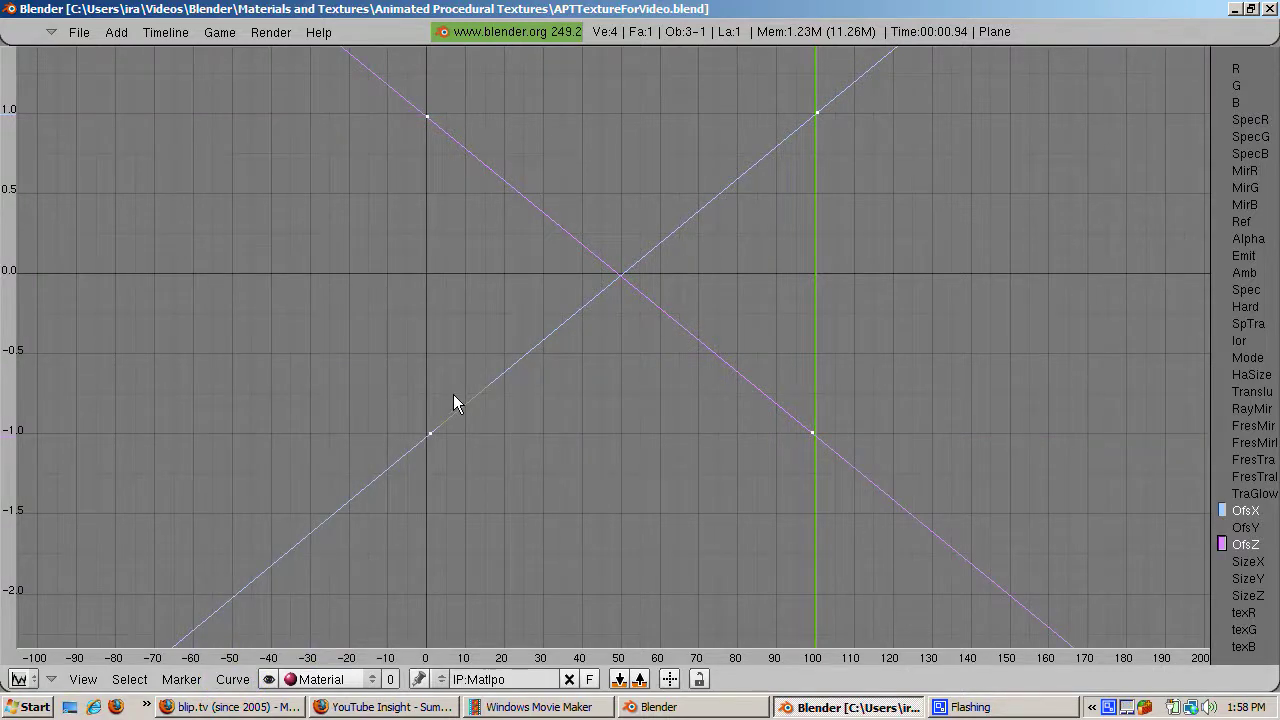
# - Restore the split screen layout and set the animation's end frame to 100 in the render settings
pyautogui.hotkey('ctrl', 'Up')
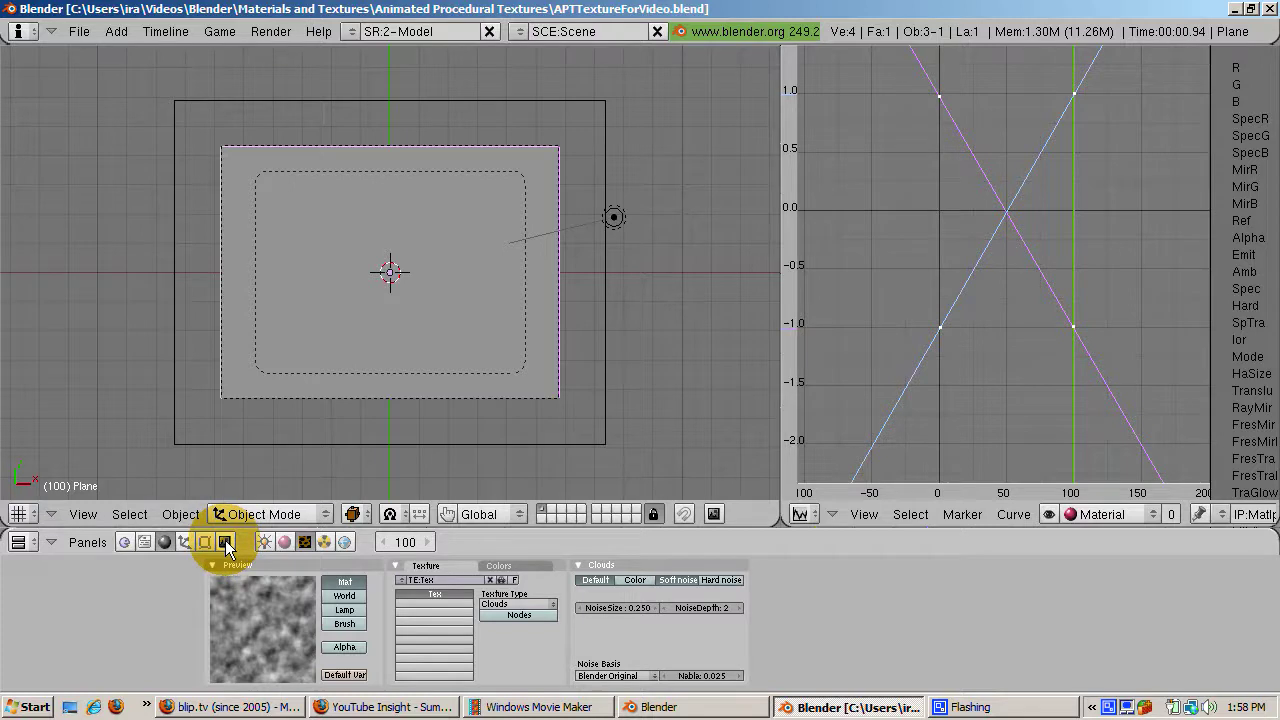
pyautogui.click(225, 542)
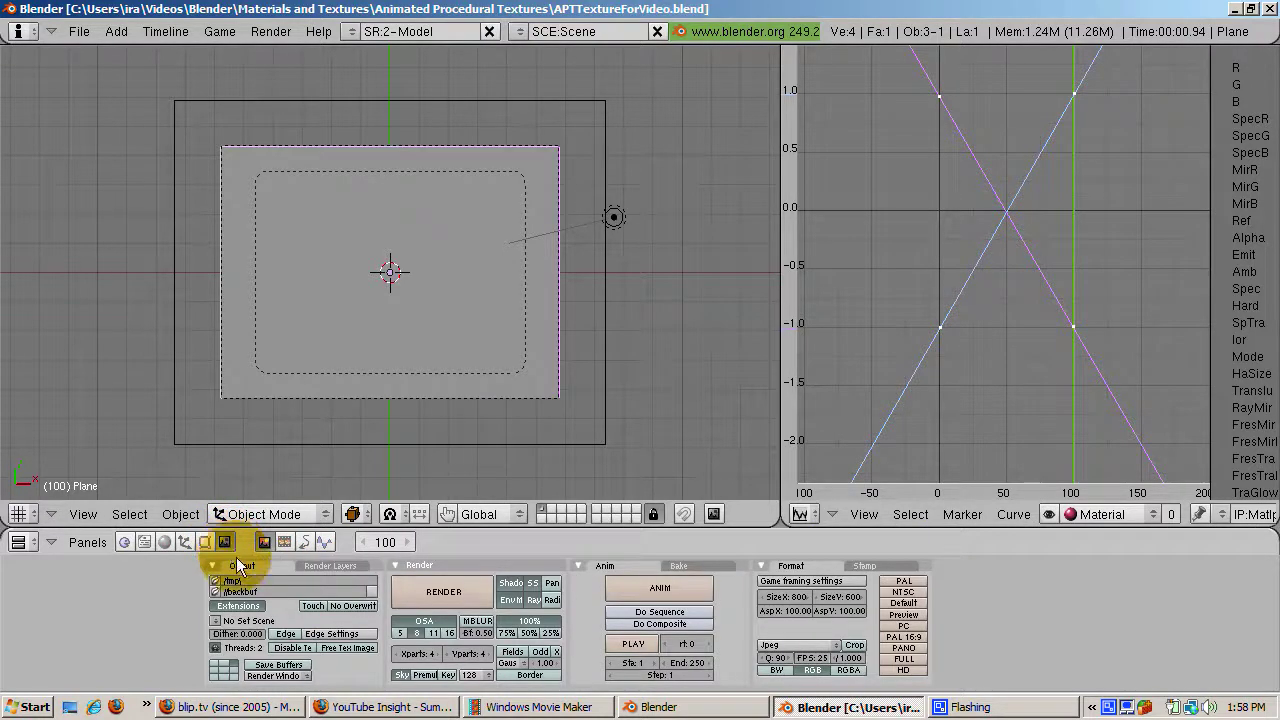
pyautogui.click(697, 664)
pyautogui.write('100')
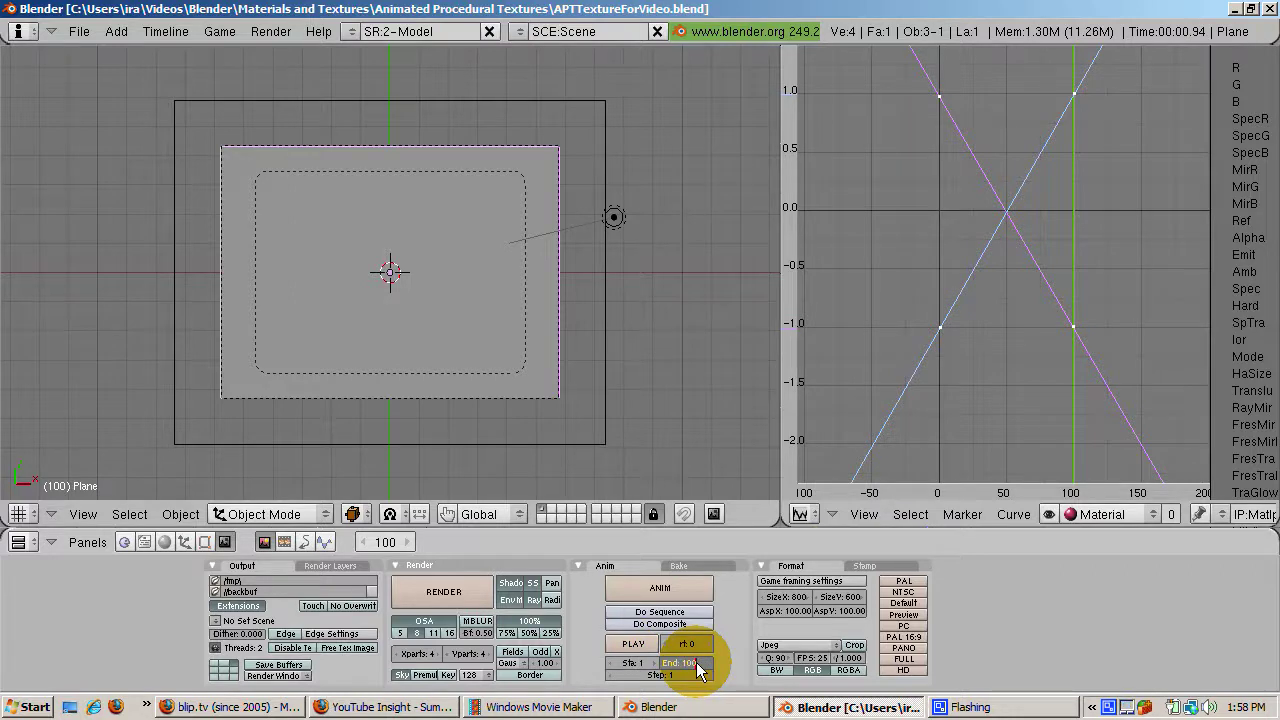
pyautogui.press('Return')
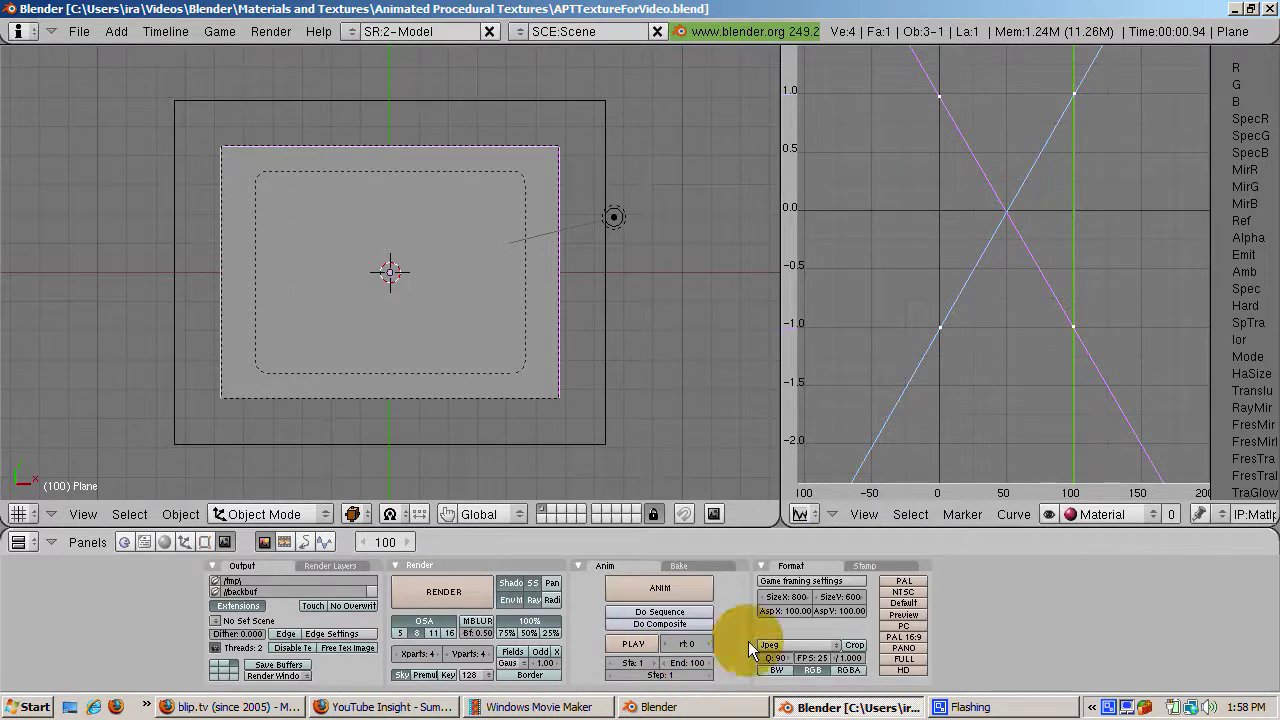
# - Apply the Preview render preset, keep Jpeg as the output format and render the animation
pyautogui.click(913, 618)
pyautogui.click(661, 620)
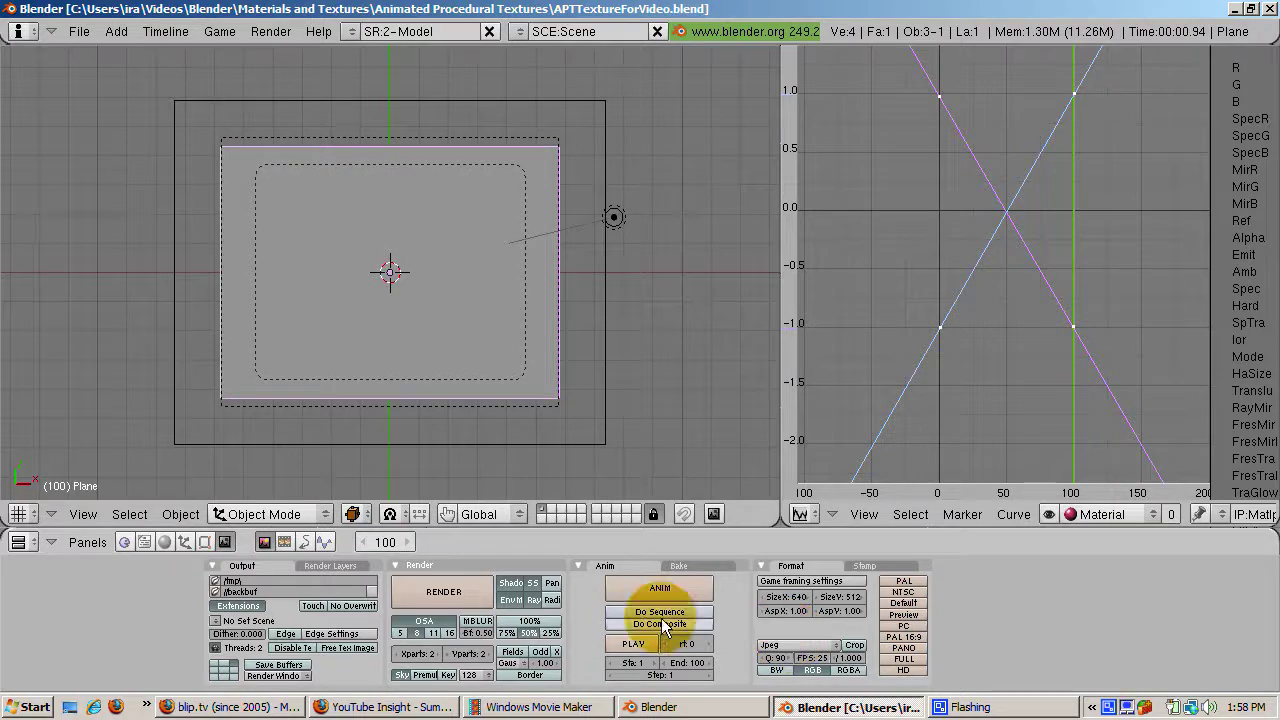
pyautogui.click(645, 590)
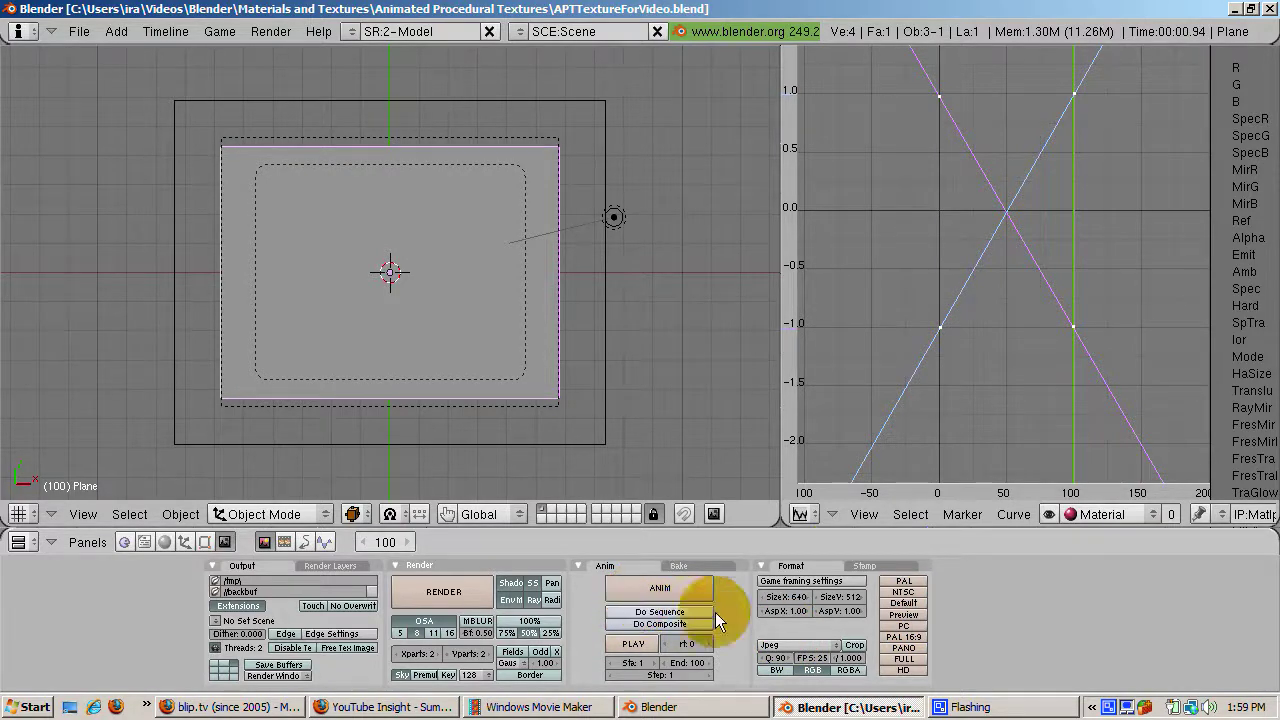
pyautogui.click(775, 645)
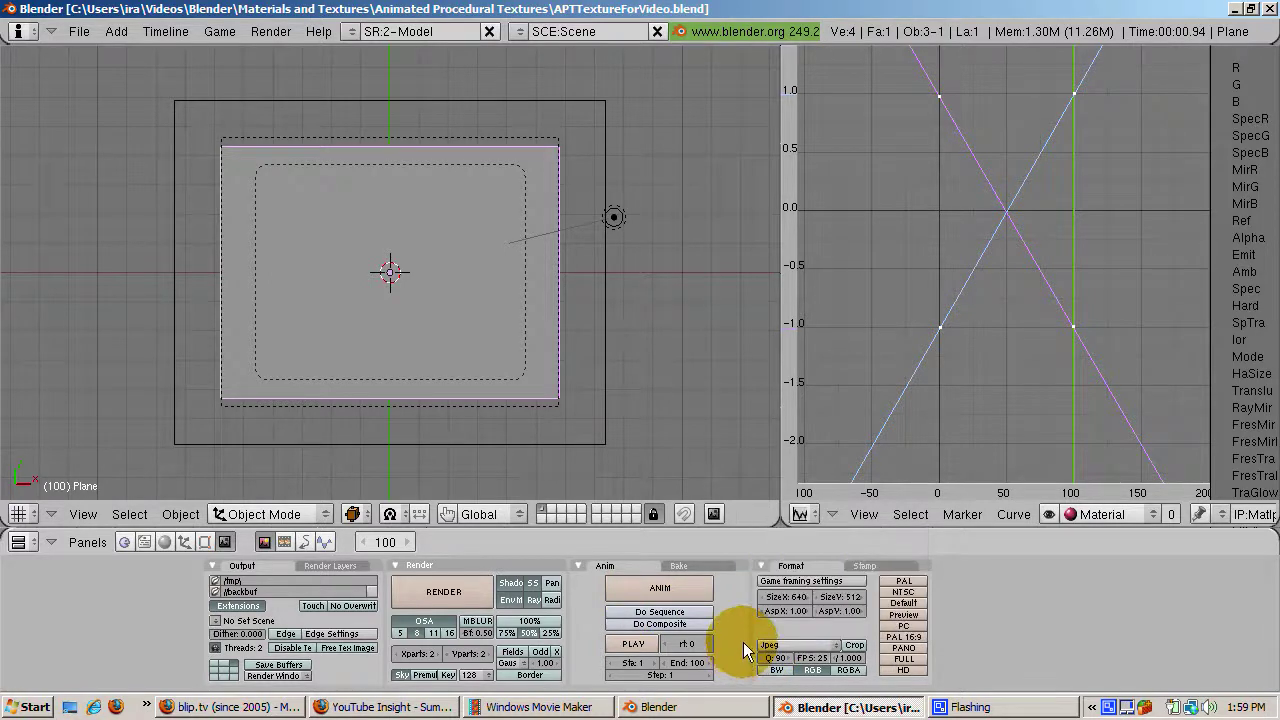
pyautogui.click(660, 588)
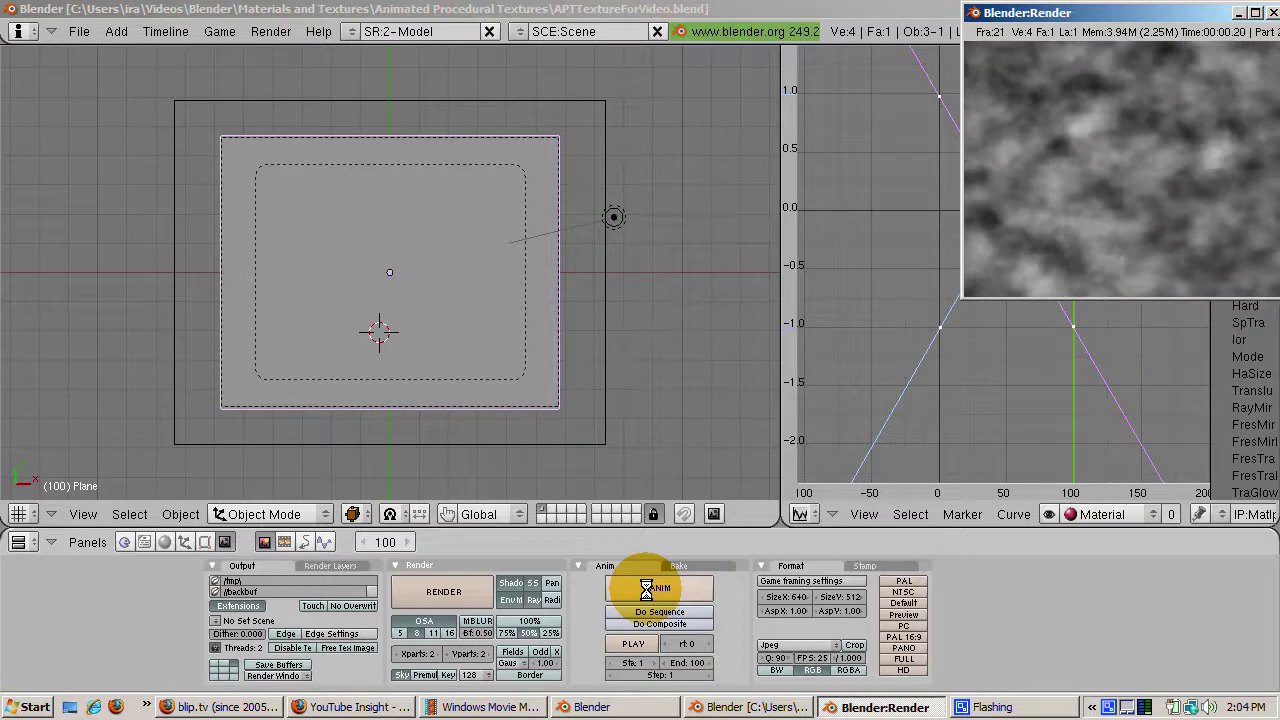
# - Change the material's texture mapping colour to blue with B at 1.000 and render the animation again
pyautogui.click(164, 542)
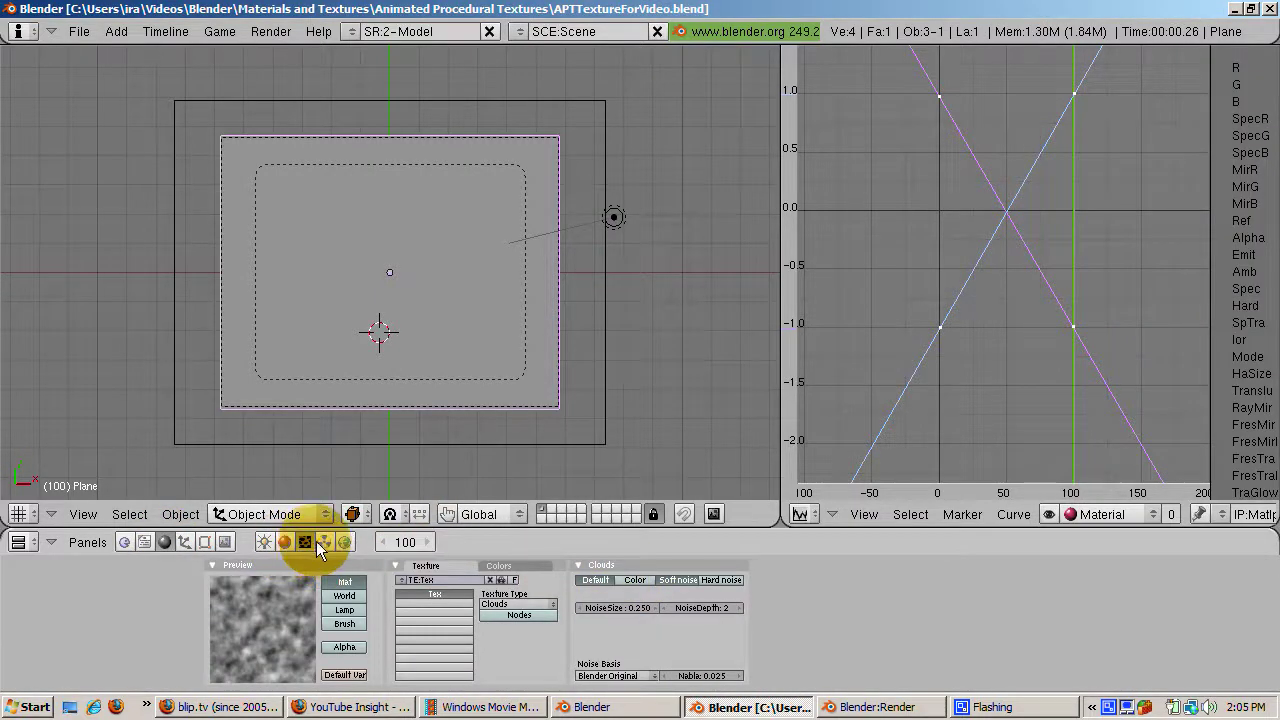
pyautogui.click(284, 542)
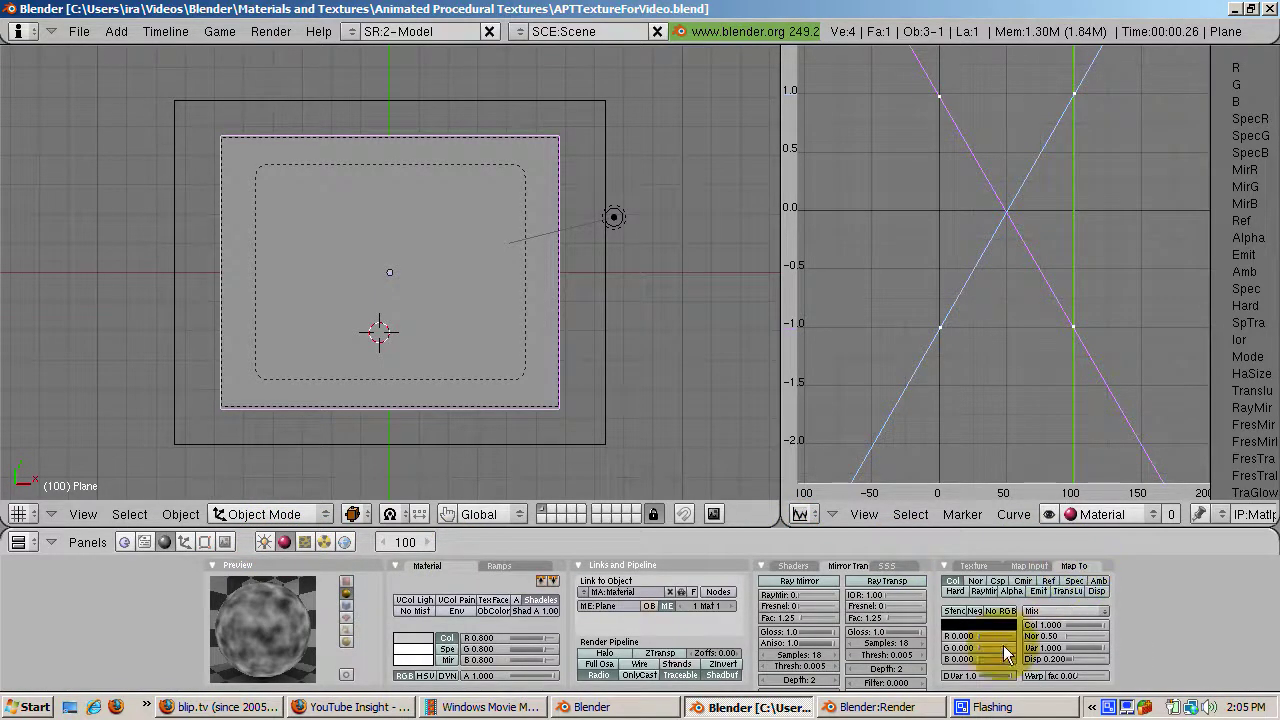
pyautogui.moveTo(977, 659); pyautogui.dragTo(1021, 653)
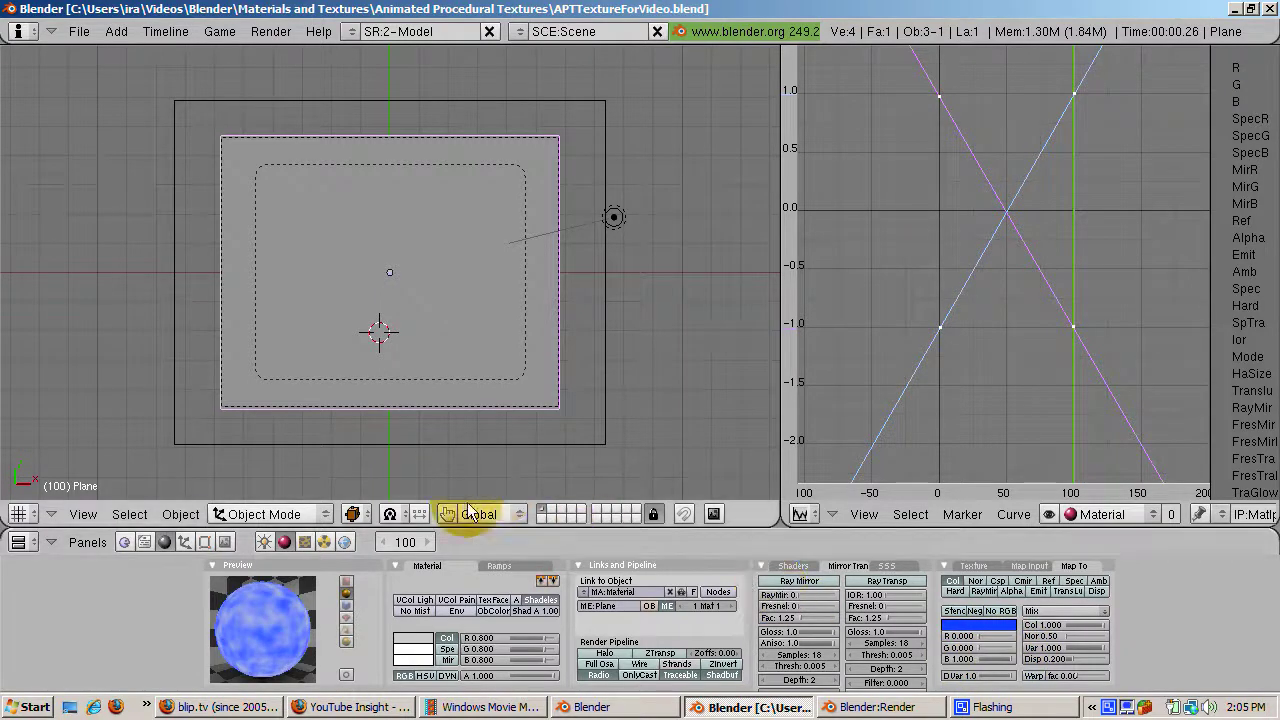
pyautogui.click(224, 542)
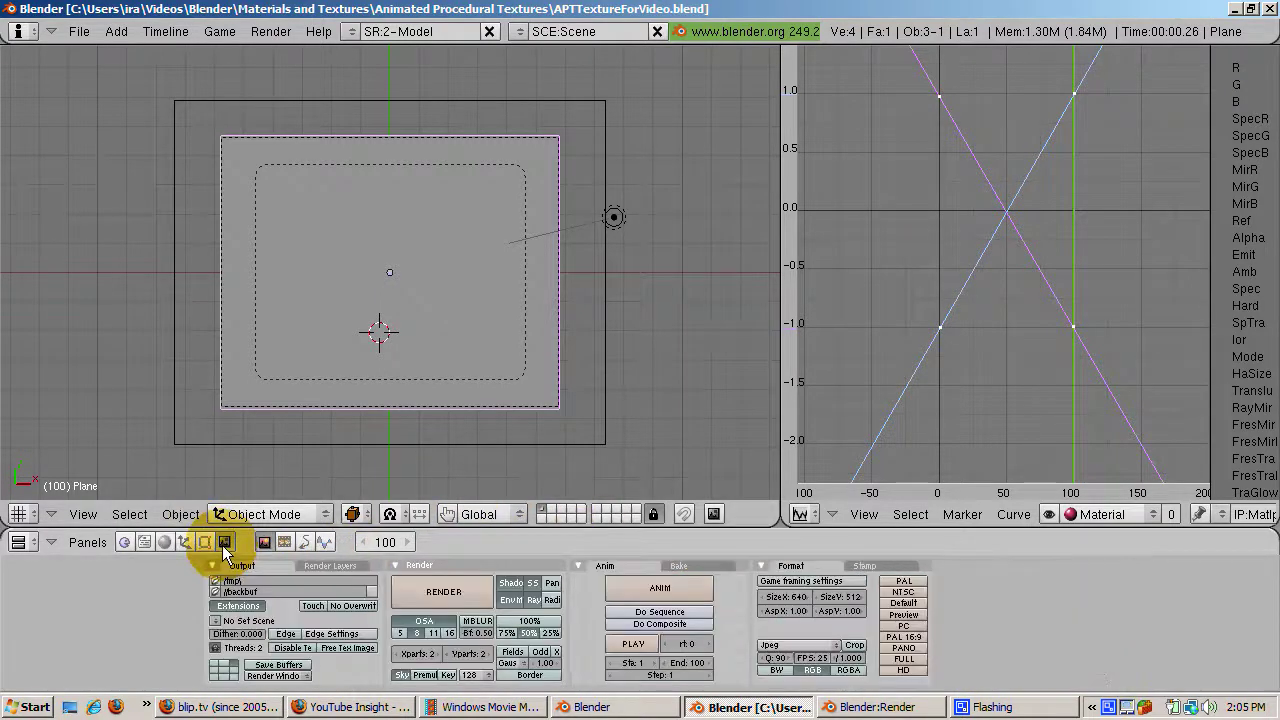
pyautogui.click(646, 598)
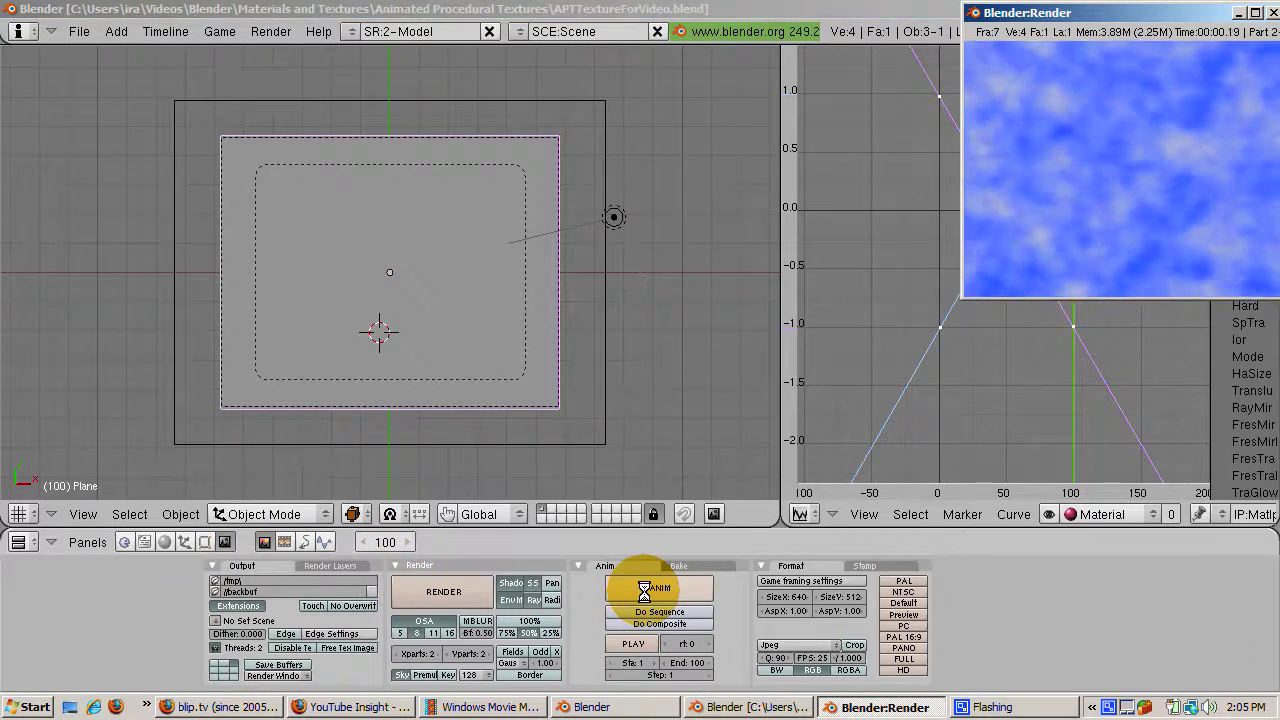